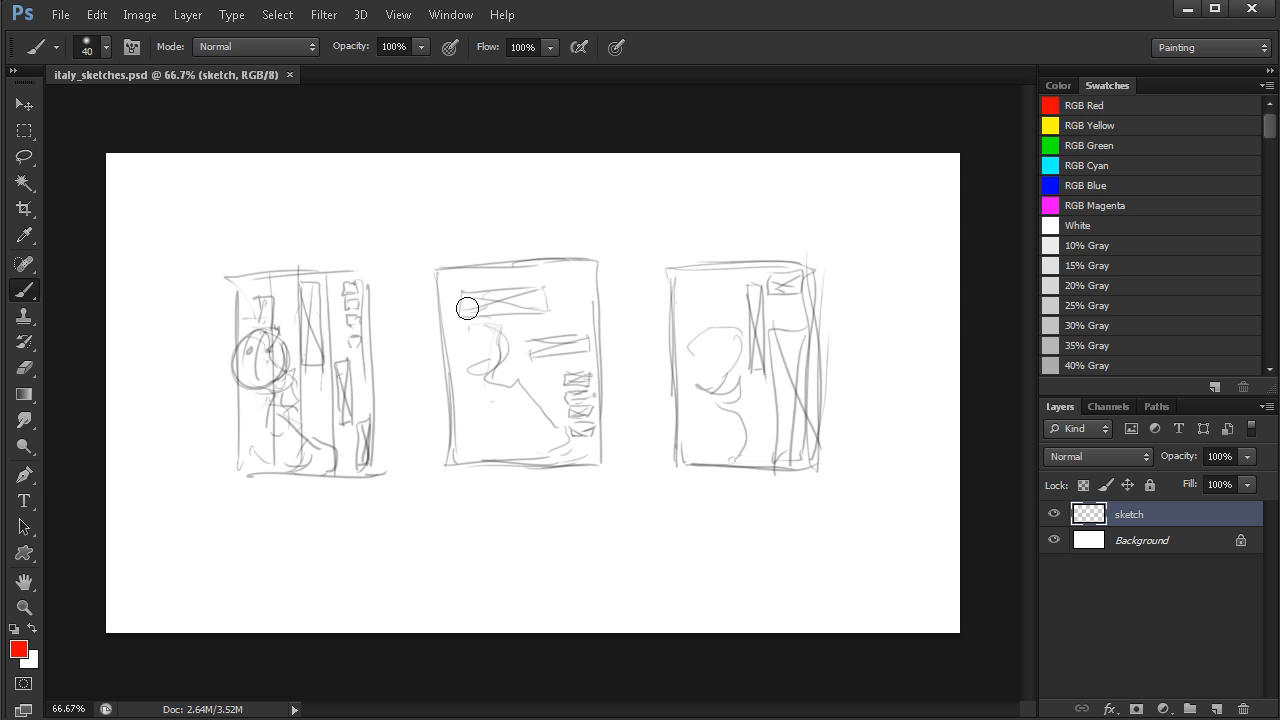
Look over the three poster sketches, and switch to the InDesign document 10_begin.indd, minimizing the Word process document
ctrl+click(514, 477)
drag(518, 480, 523, 552)
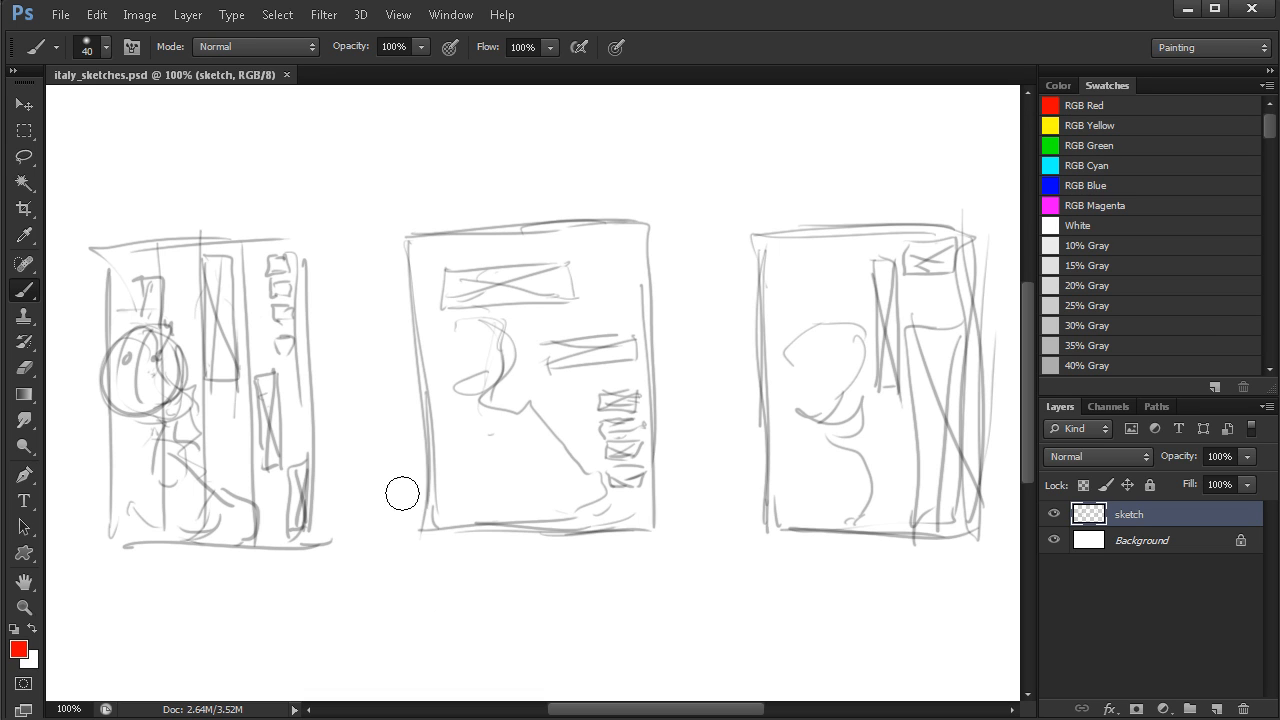
key(v)
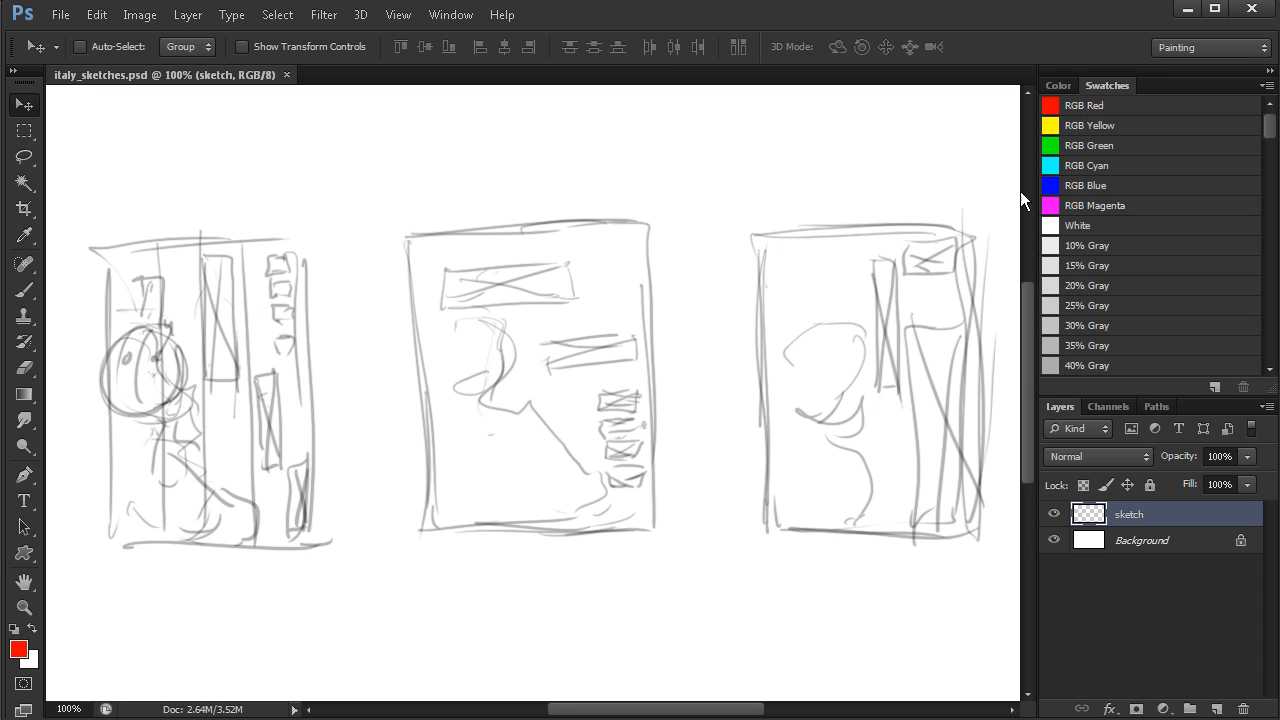
click(1187, 9)
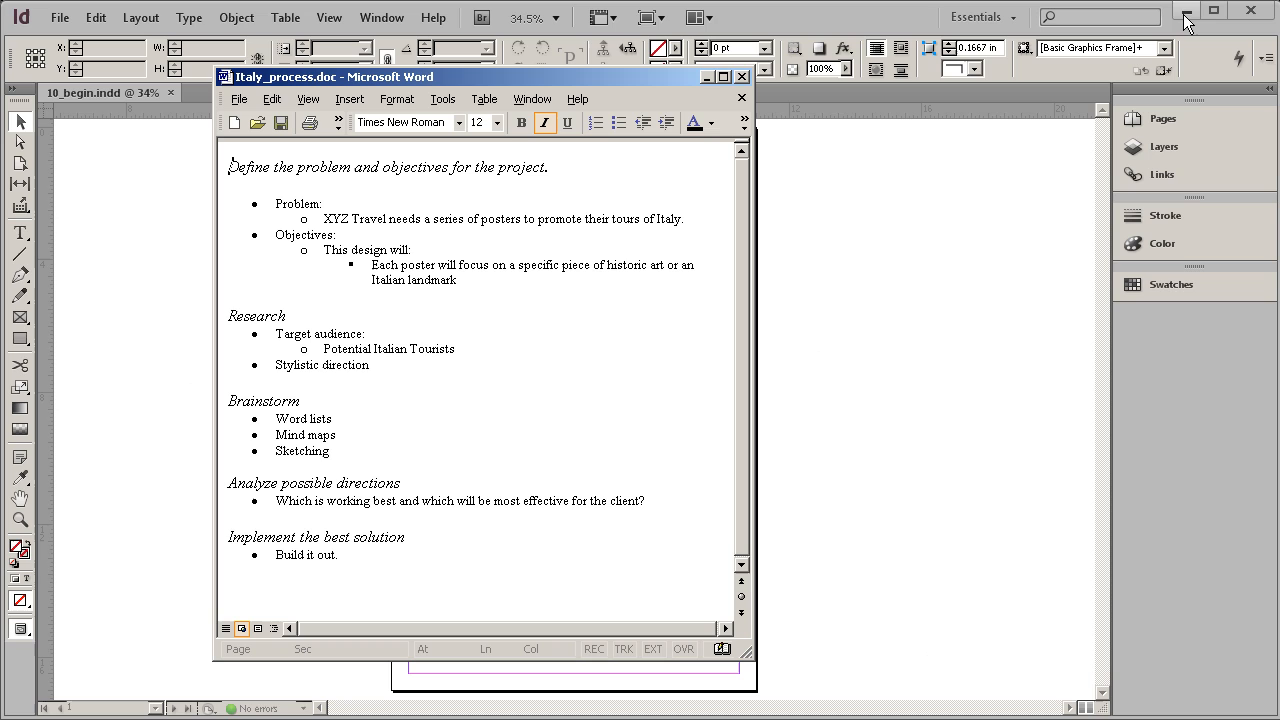
click(706, 78)
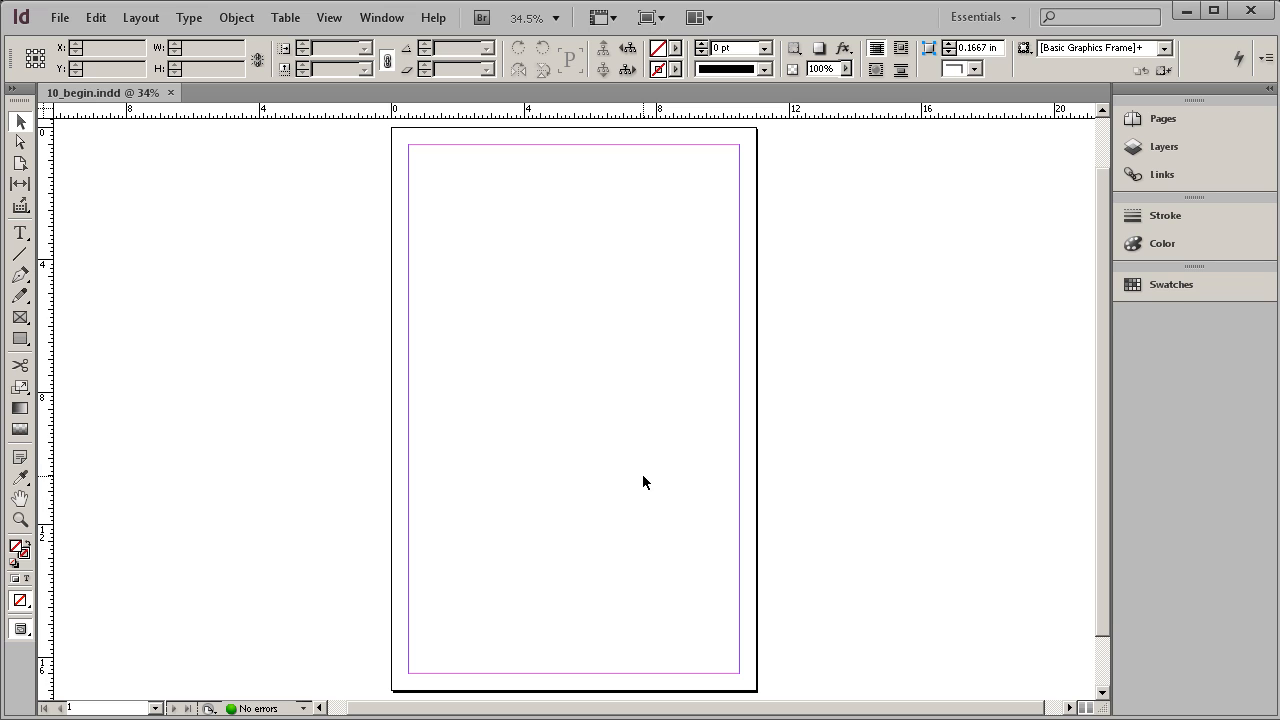
Divide the page into 4 columns with a 0.125 in gutter, keeping the 0.5 in margins
click(146, 25)
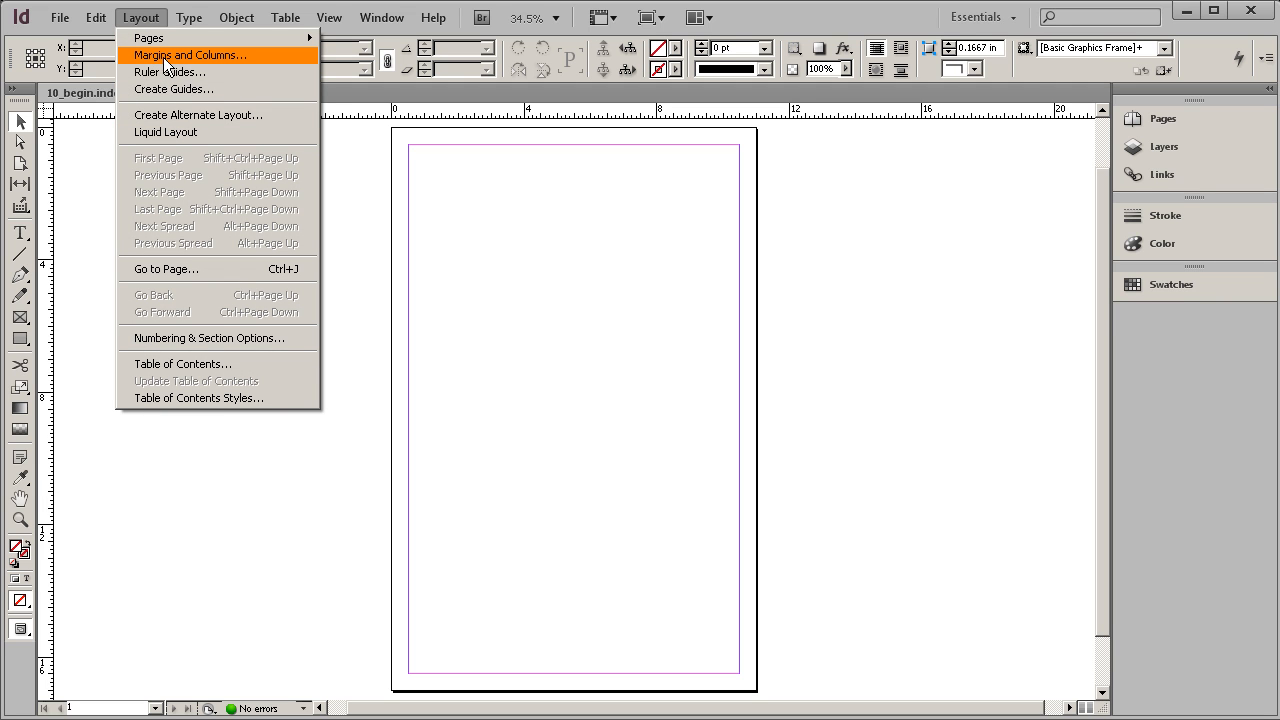
click(170, 56)
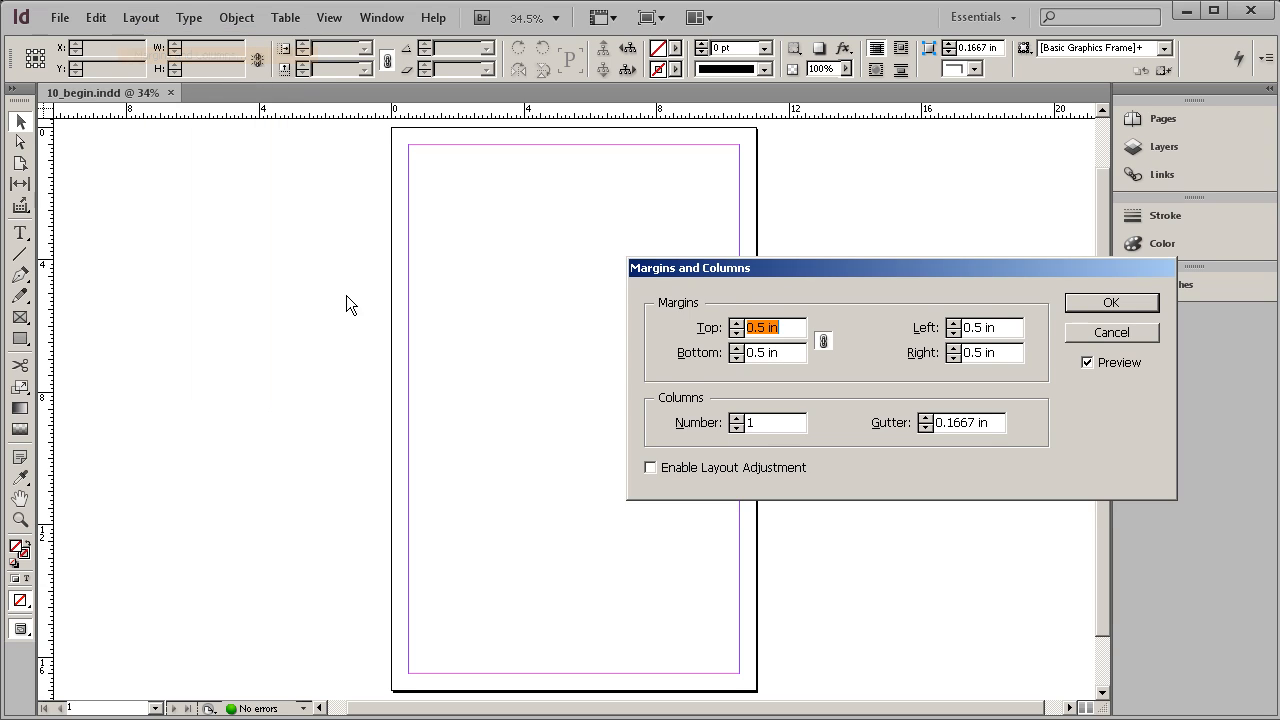
drag(810, 268, 532, 300)
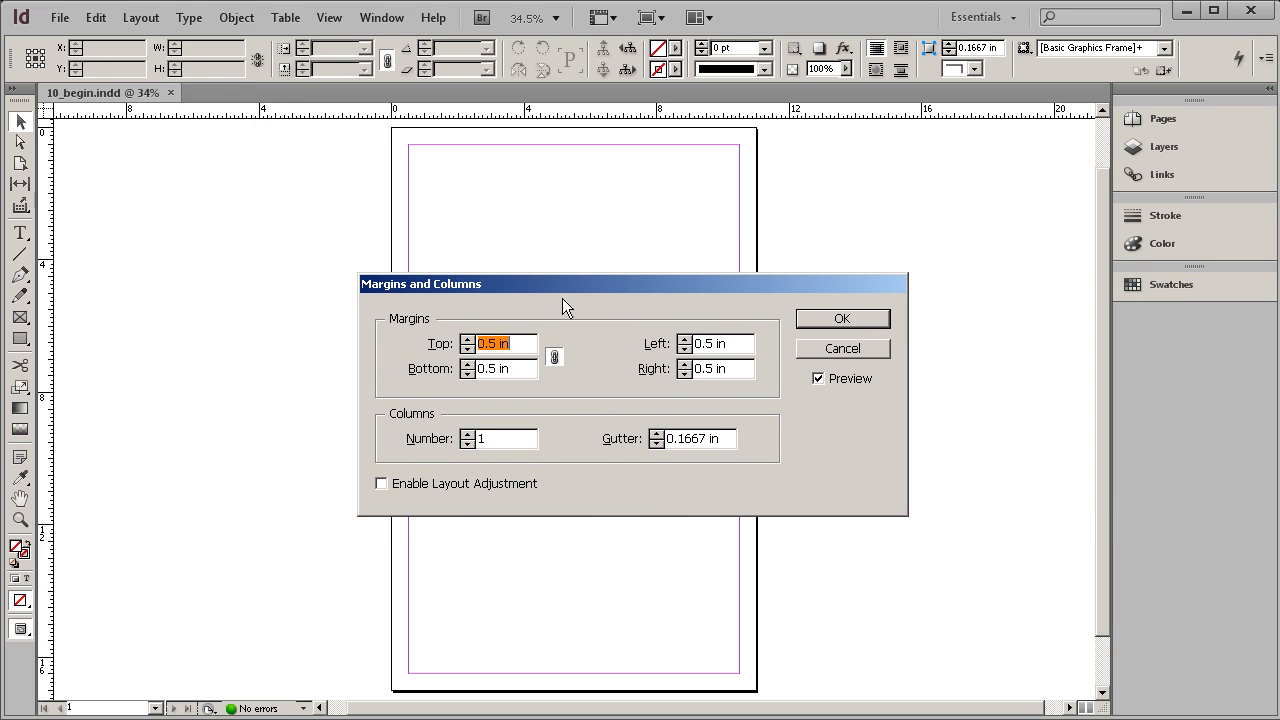
drag(534, 283, 522, 342)
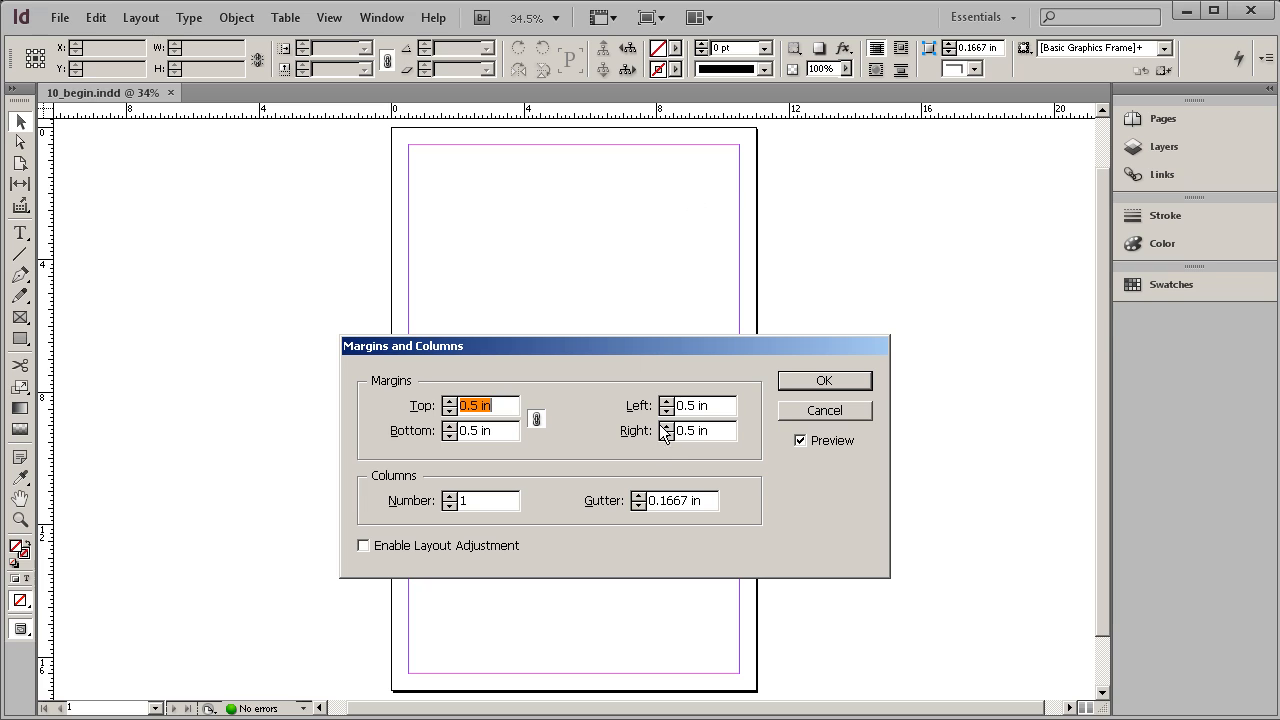
click(450, 497)
click(450, 497)
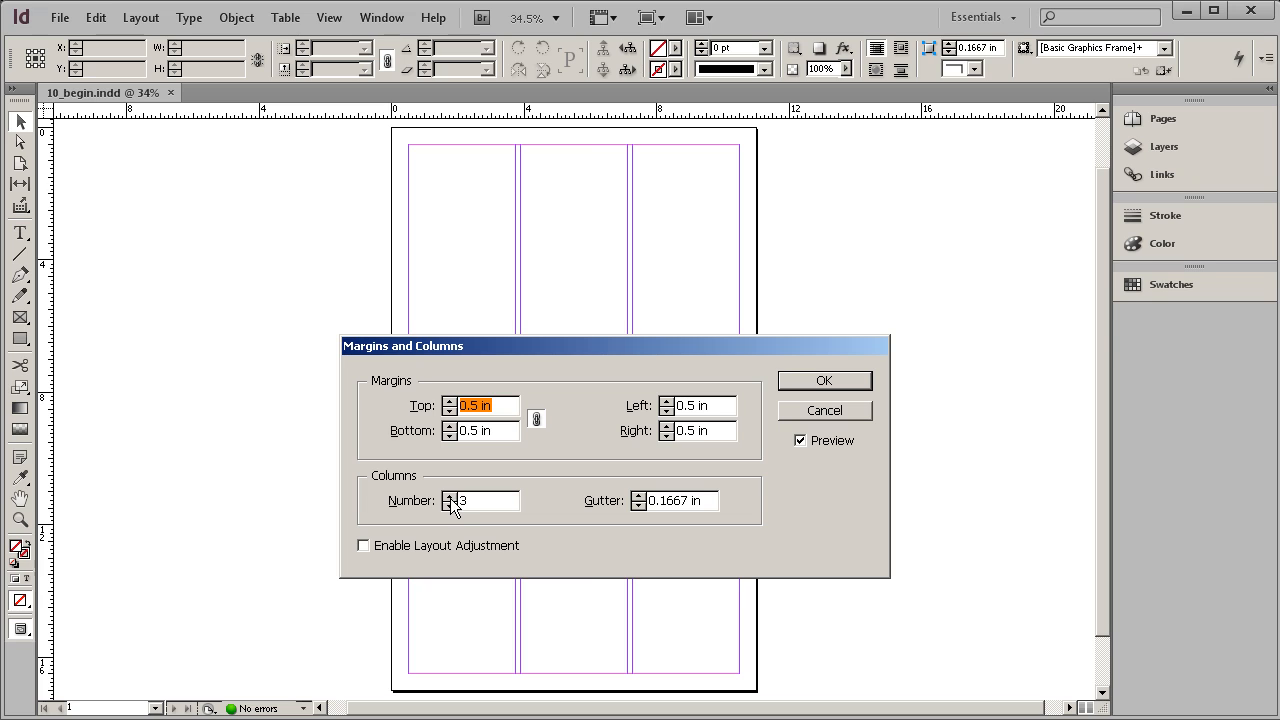
click(450, 497)
click(638, 505)
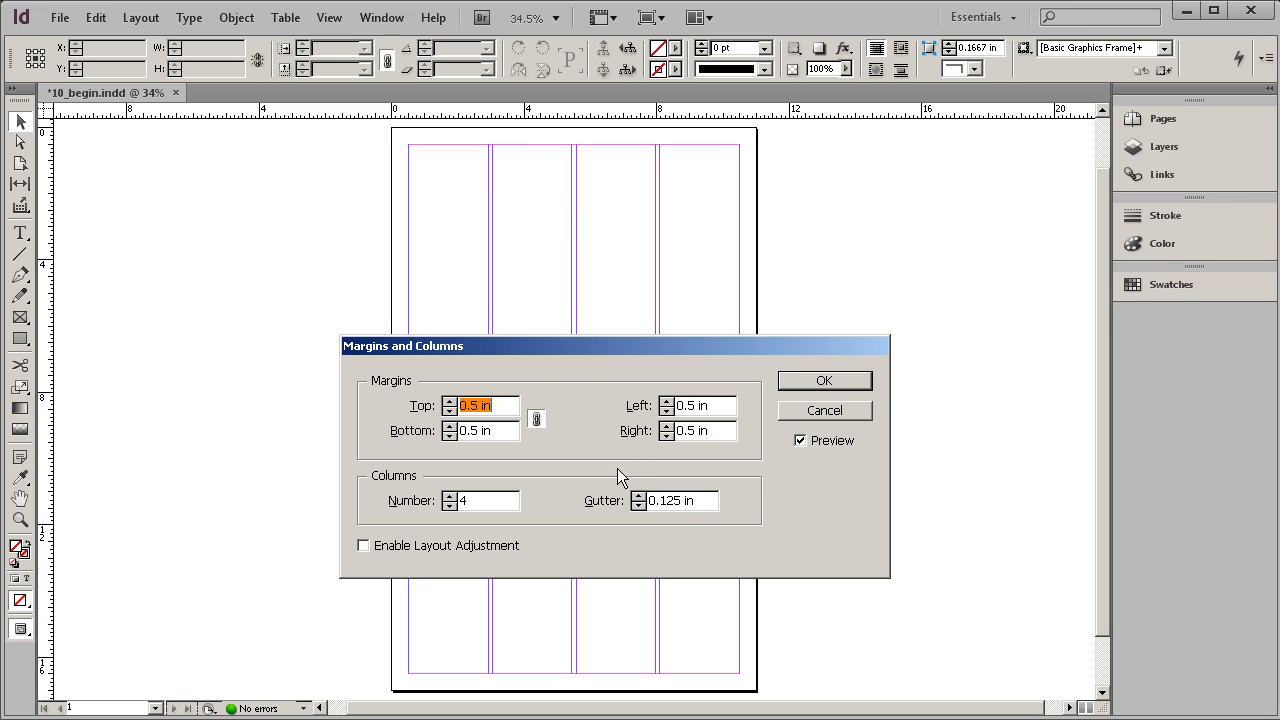
drag(739, 344, 716, 347)
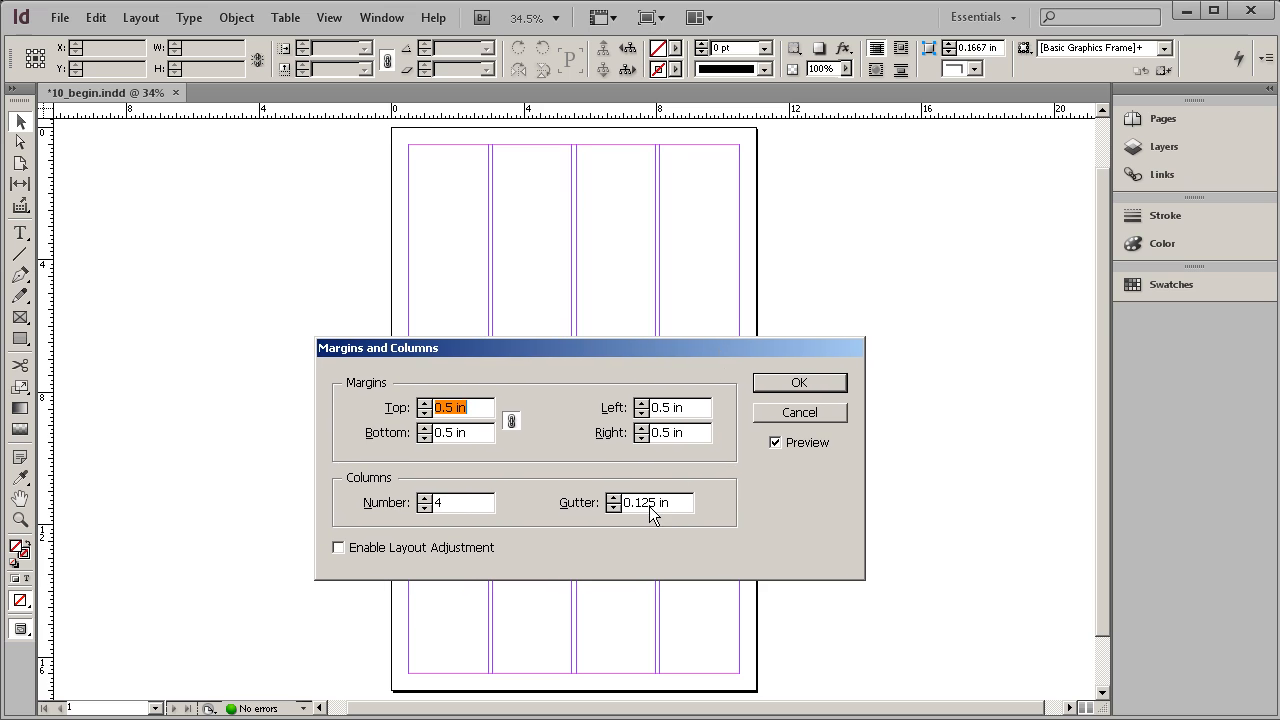
click(799, 383)
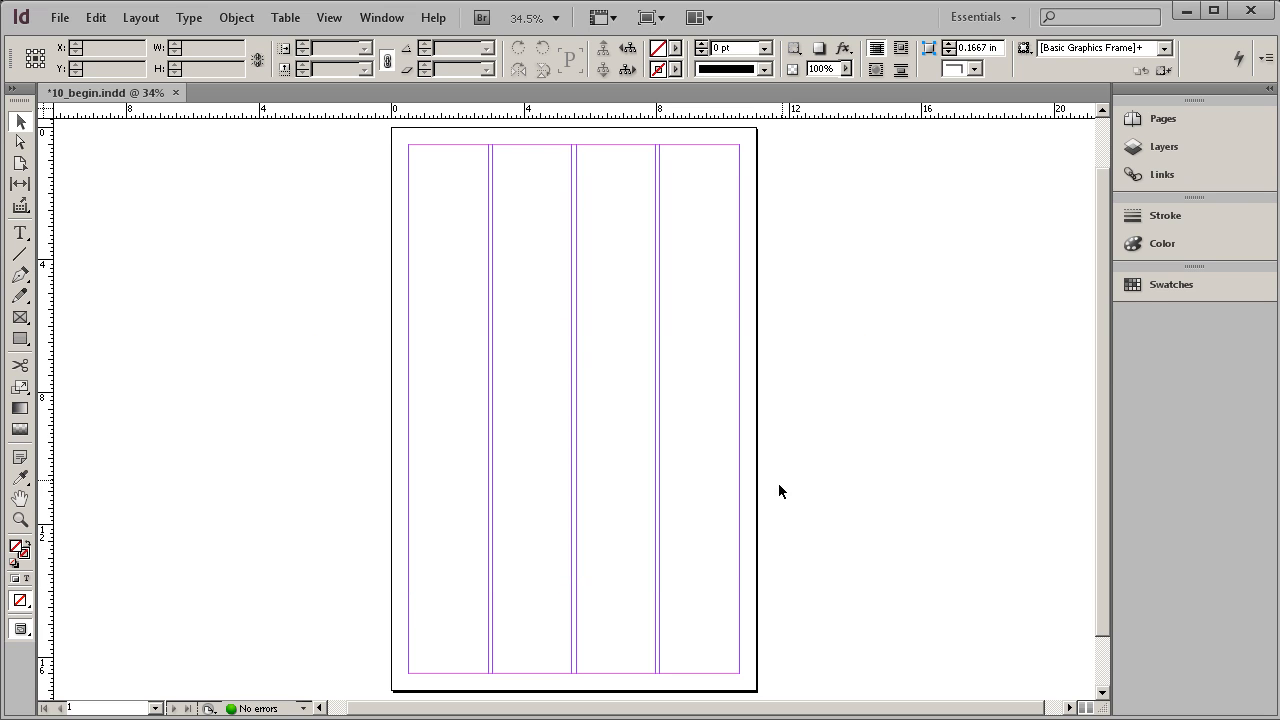
Set up ruler guides for the page with 4 rows and 4 columns, with preview on
drag(749, 258, 382, 562)
ctrl+alt+click(614, 437)
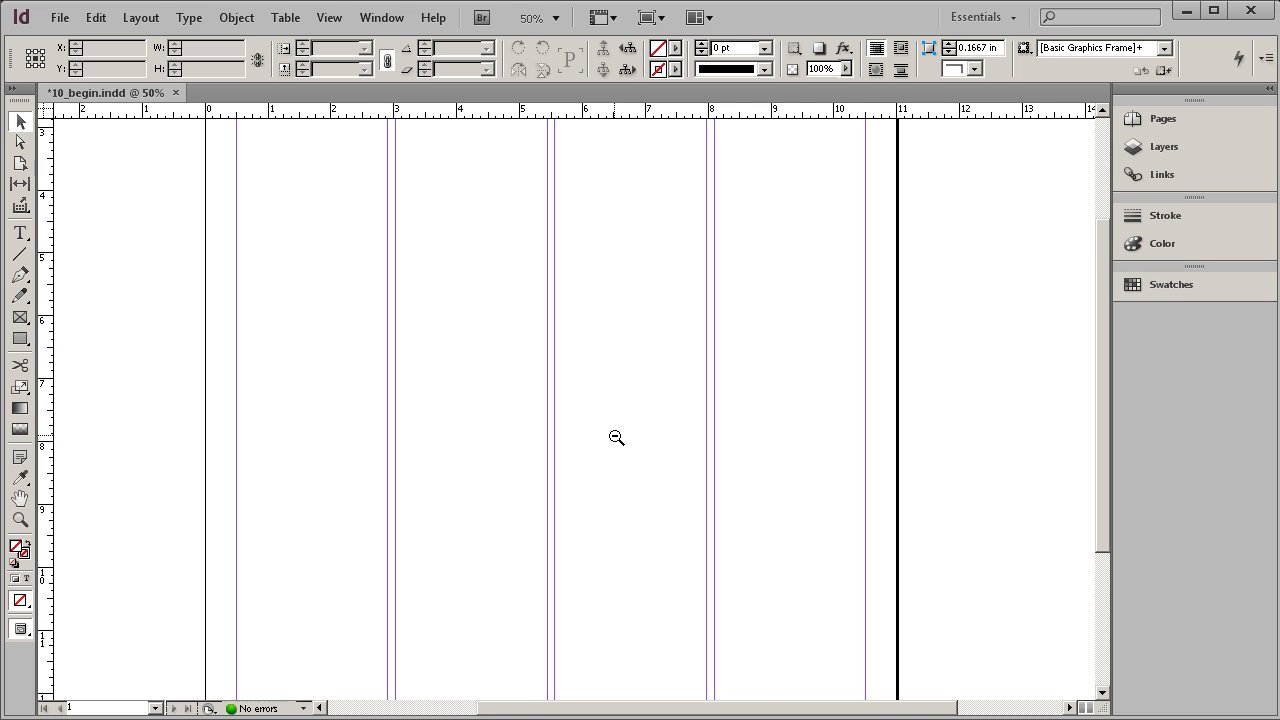
ctrl+alt+click(614, 438)
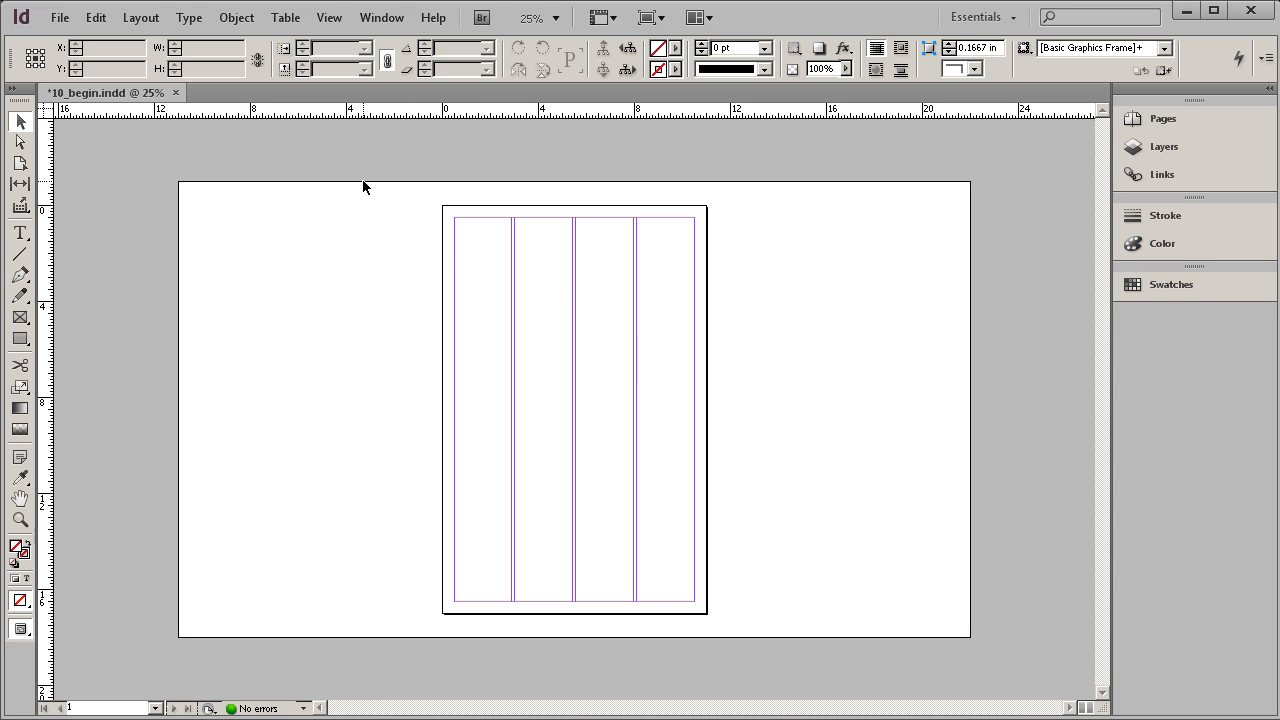
click(141, 18)
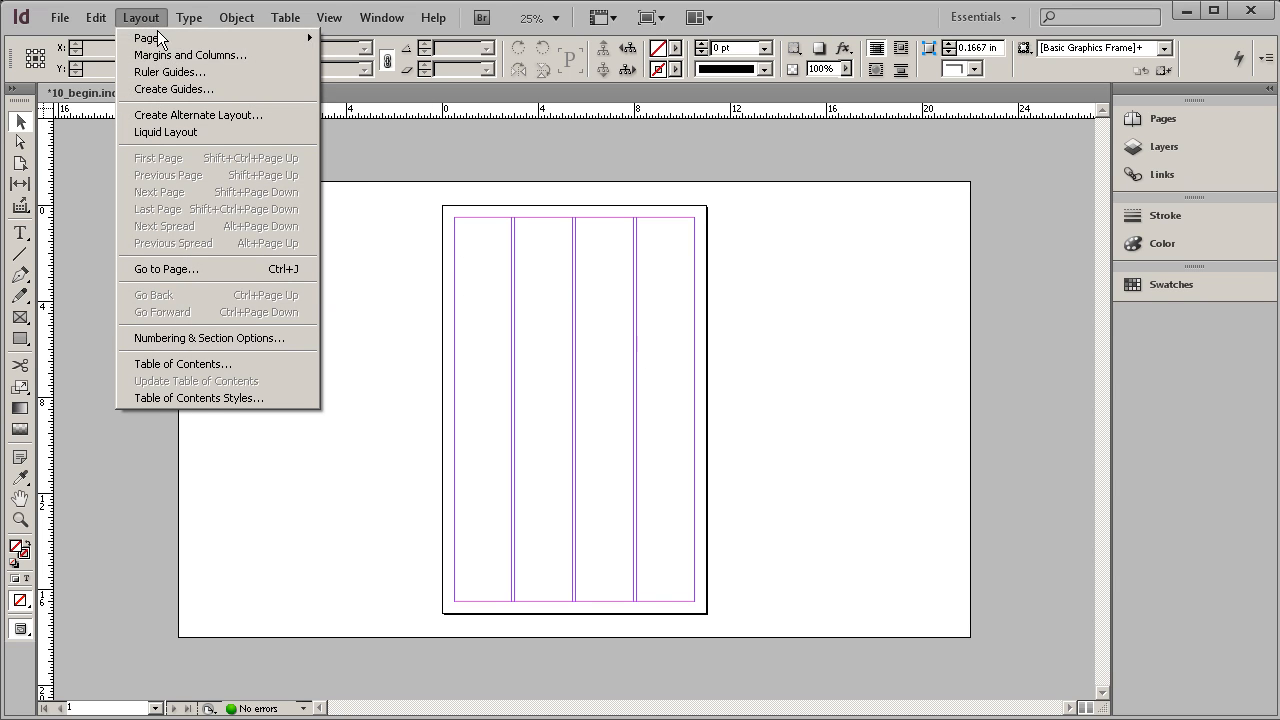
click(187, 89)
drag(834, 236, 551, 291)
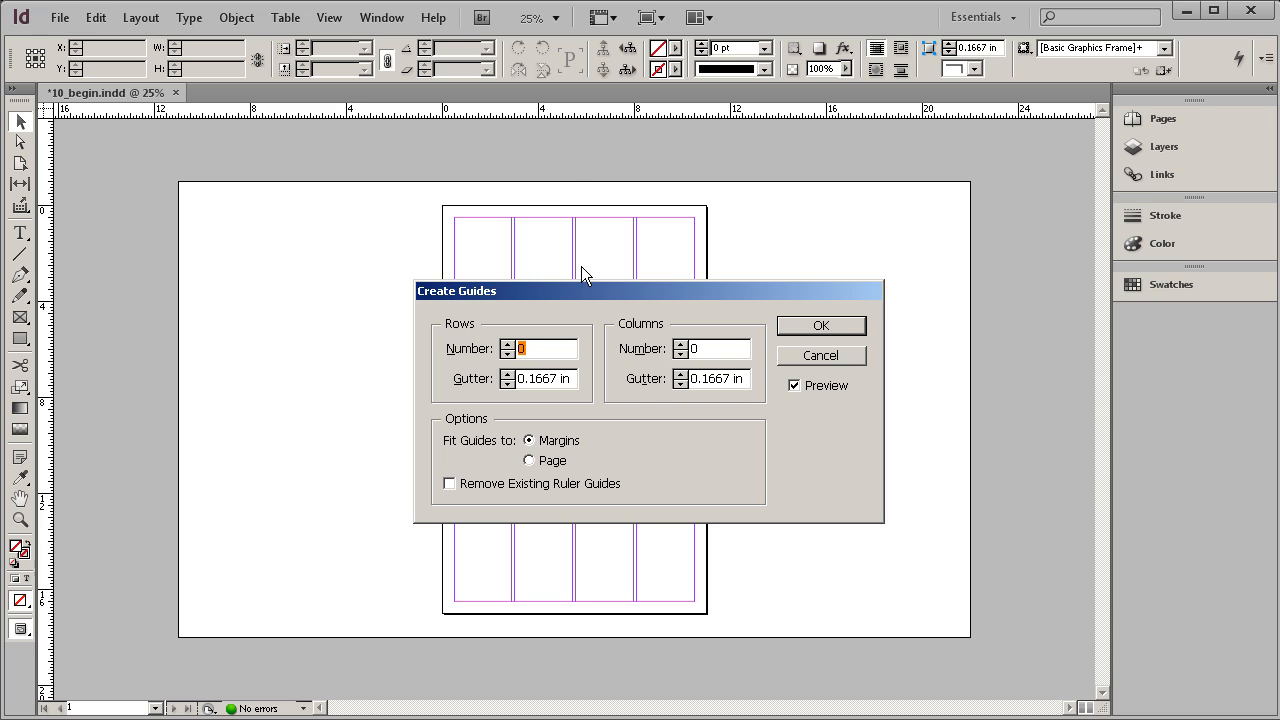
drag(727, 300, 701, 337)
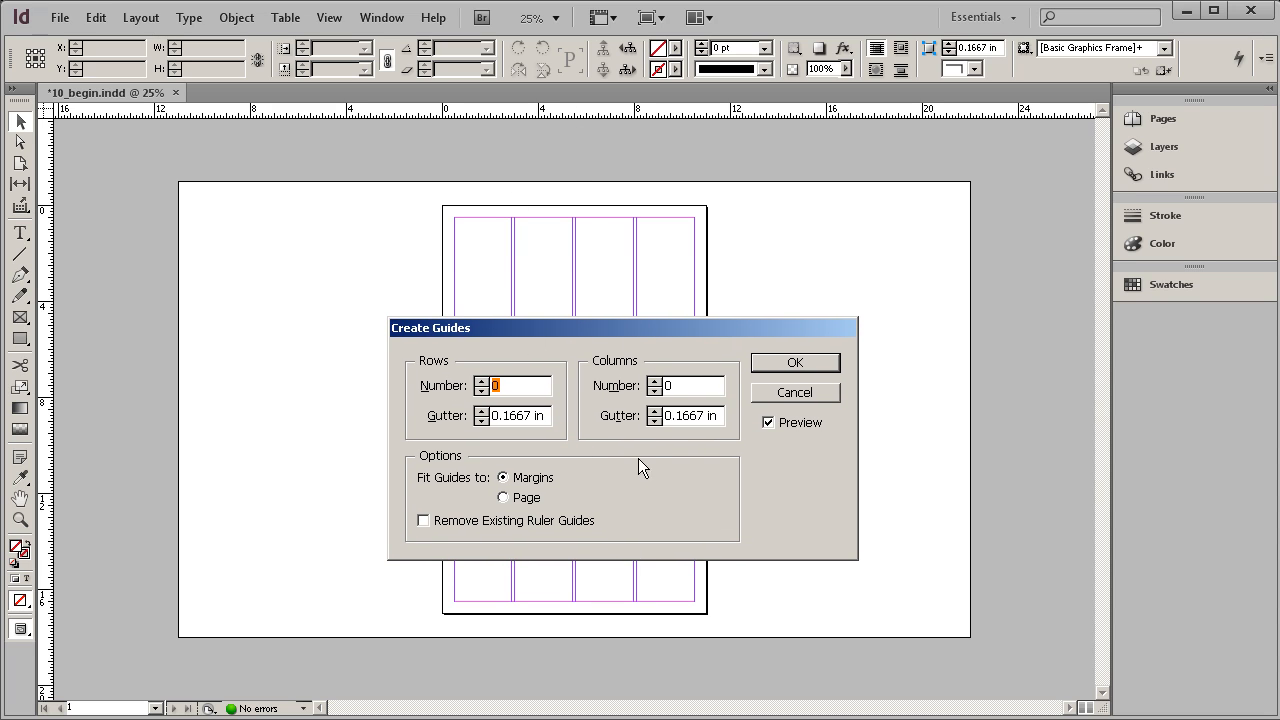
drag(542, 326, 748, 334)
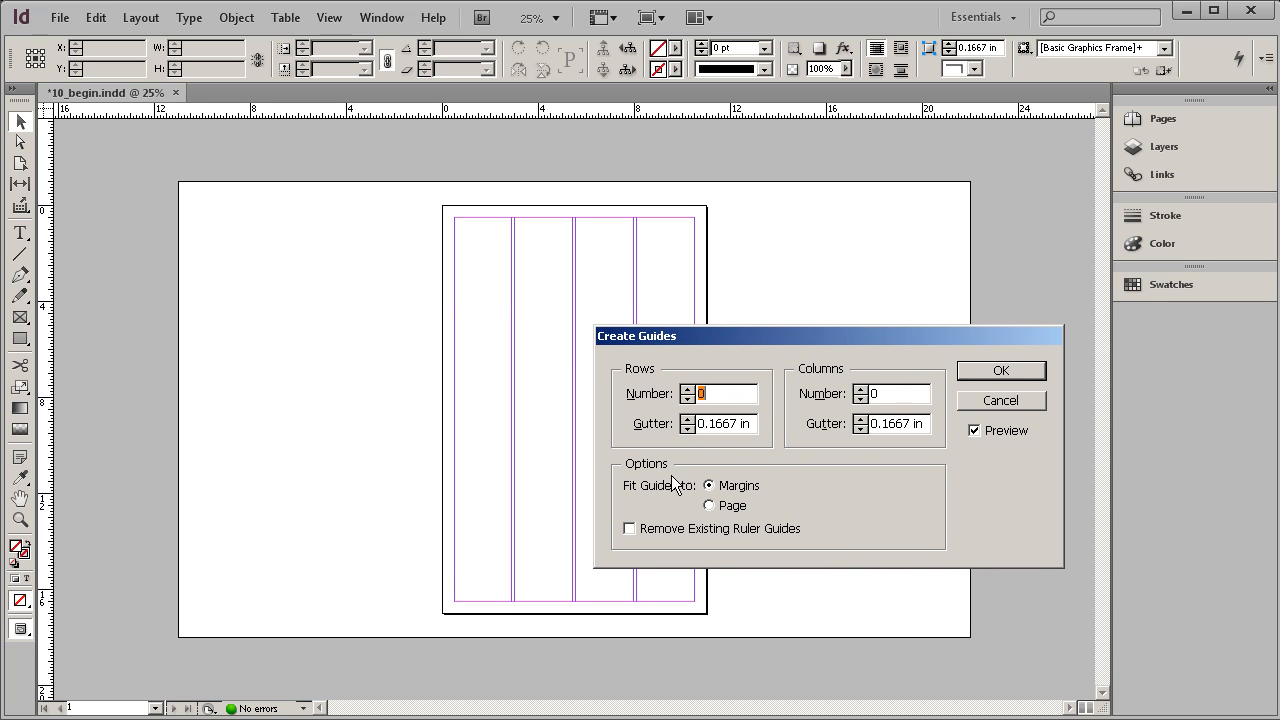
click(687, 392)
click(687, 392)
click(687, 392)
click(860, 389)
click(860, 389)
click(860, 389)
click(860, 389)
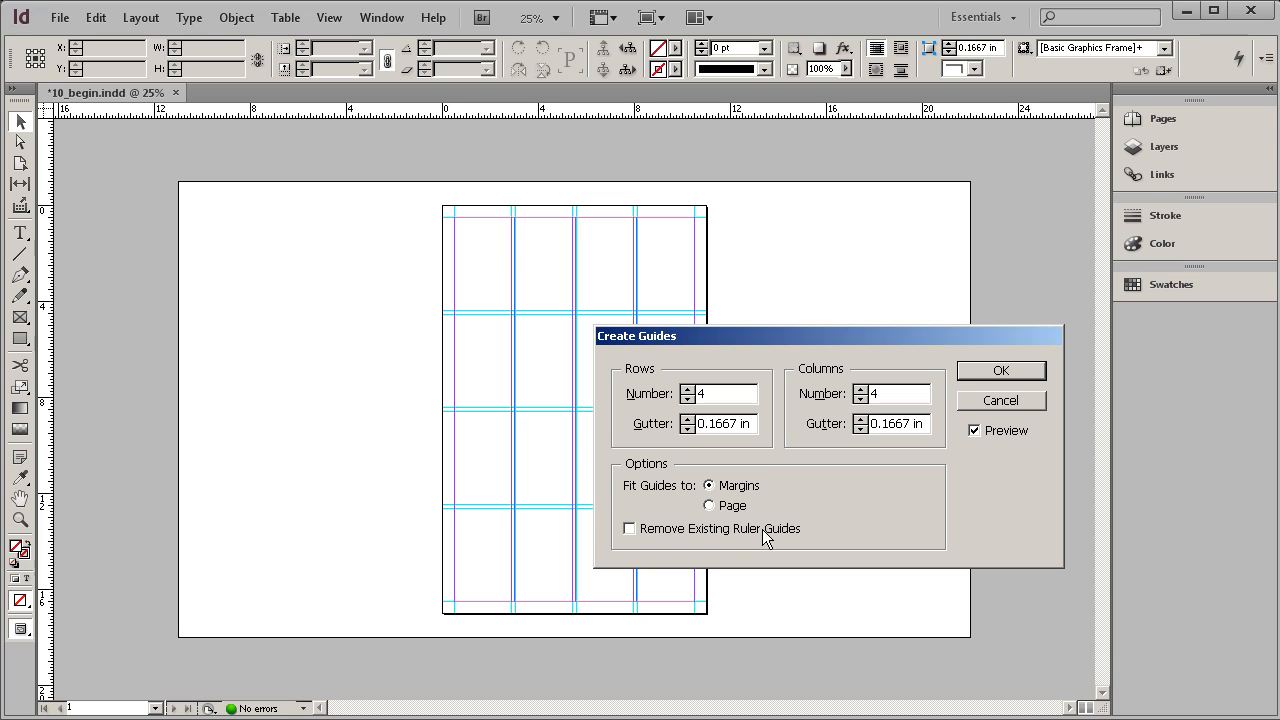
Compare fitting the guides to the page and to the margins, and create them fitted to the margins
click(712, 508)
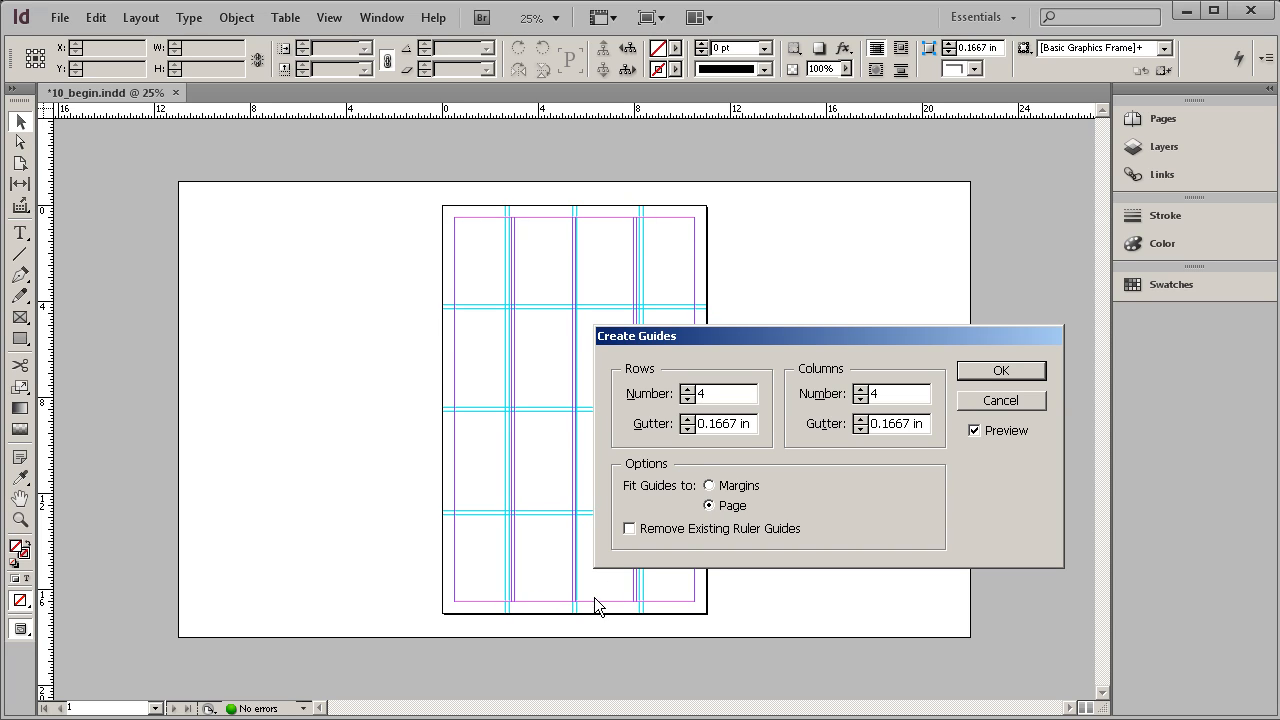
click(710, 486)
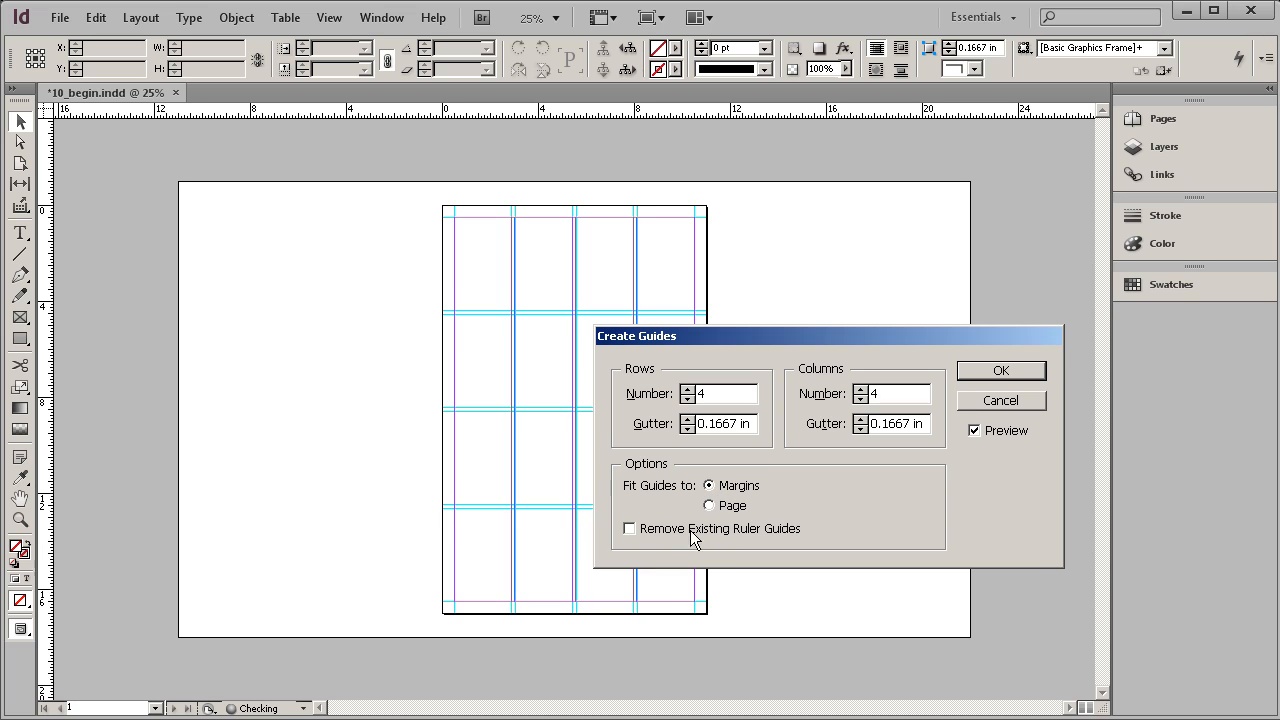
click(995, 372)
Inspect how the guides line up with the page columns, and undo the guide creation
drag(759, 190, 443, 402)
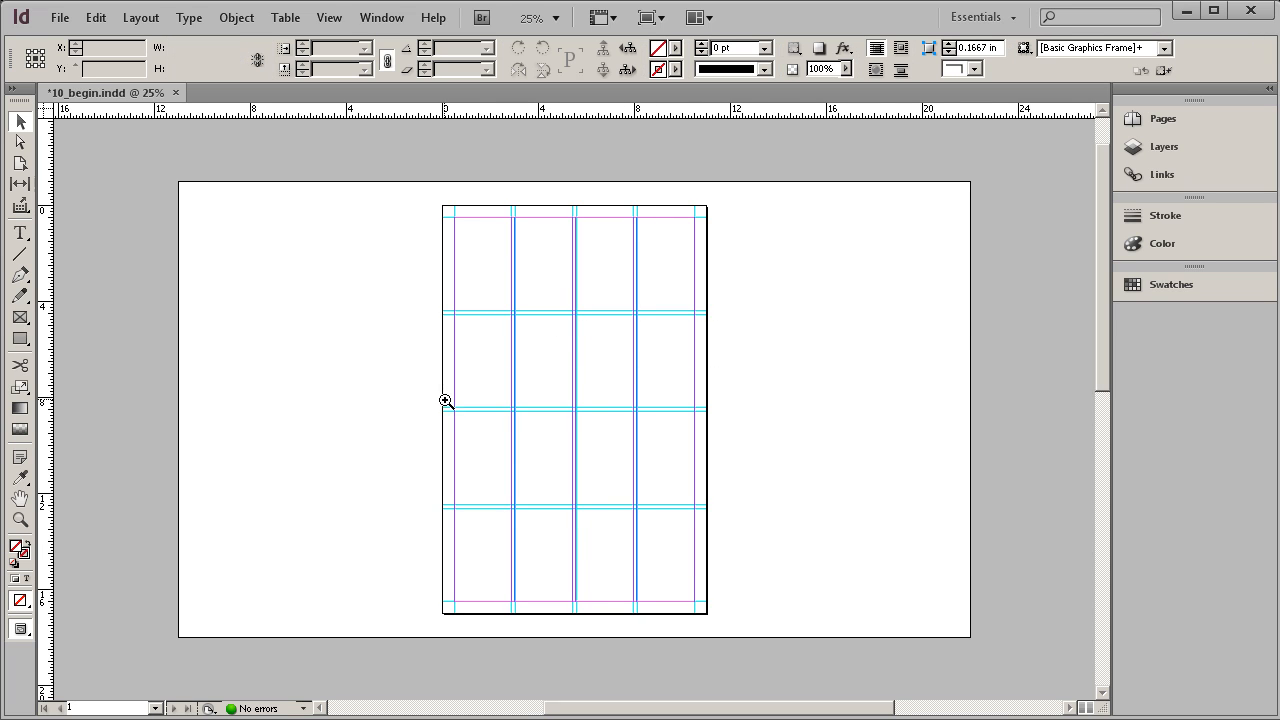
drag(633, 473, 643, 480)
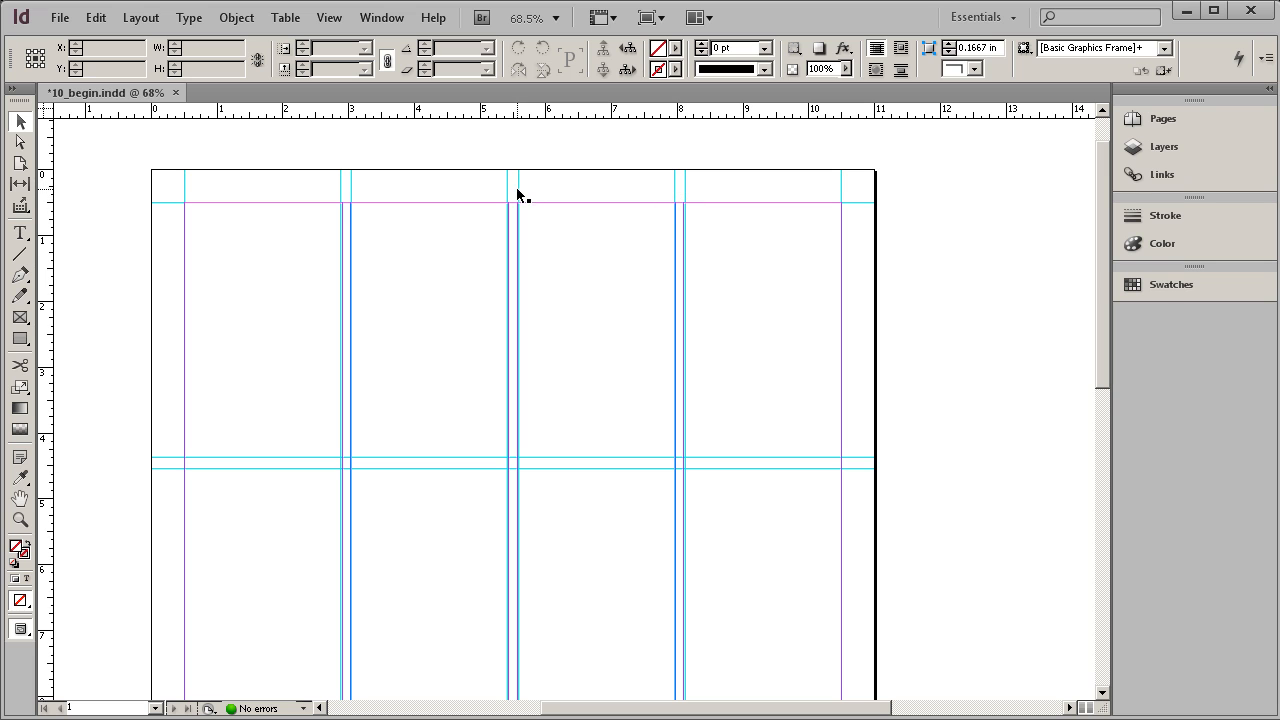
drag(802, 519, 808, 503)
ctrl+alt+click(683, 471)
drag(683, 472, 675, 473)
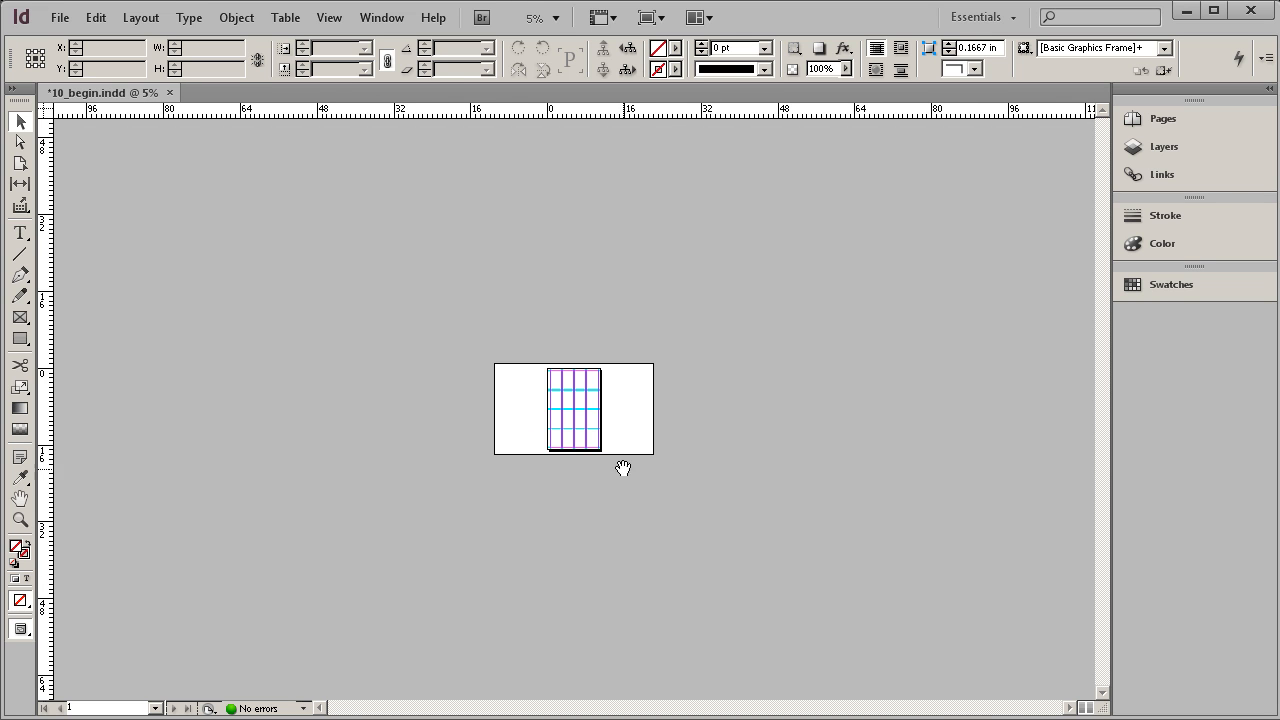
key(ctrl+0)
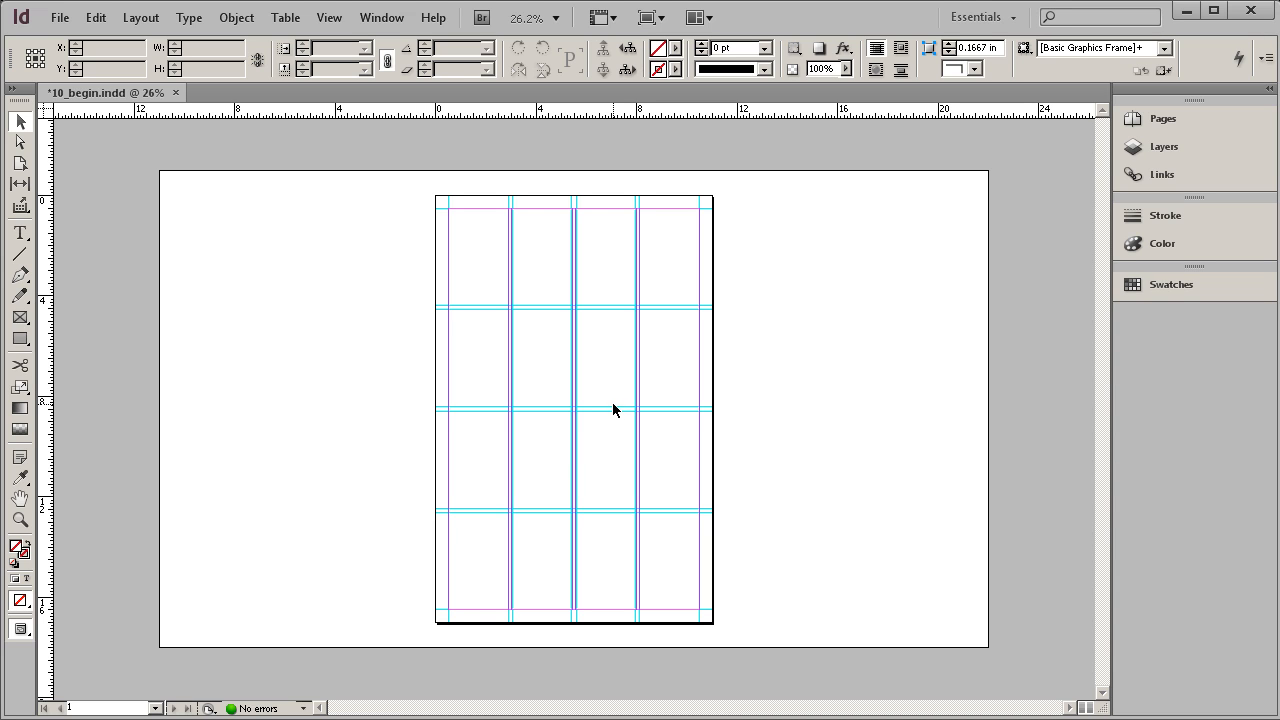
key(ctrl+z)
drag(777, 171, 430, 646)
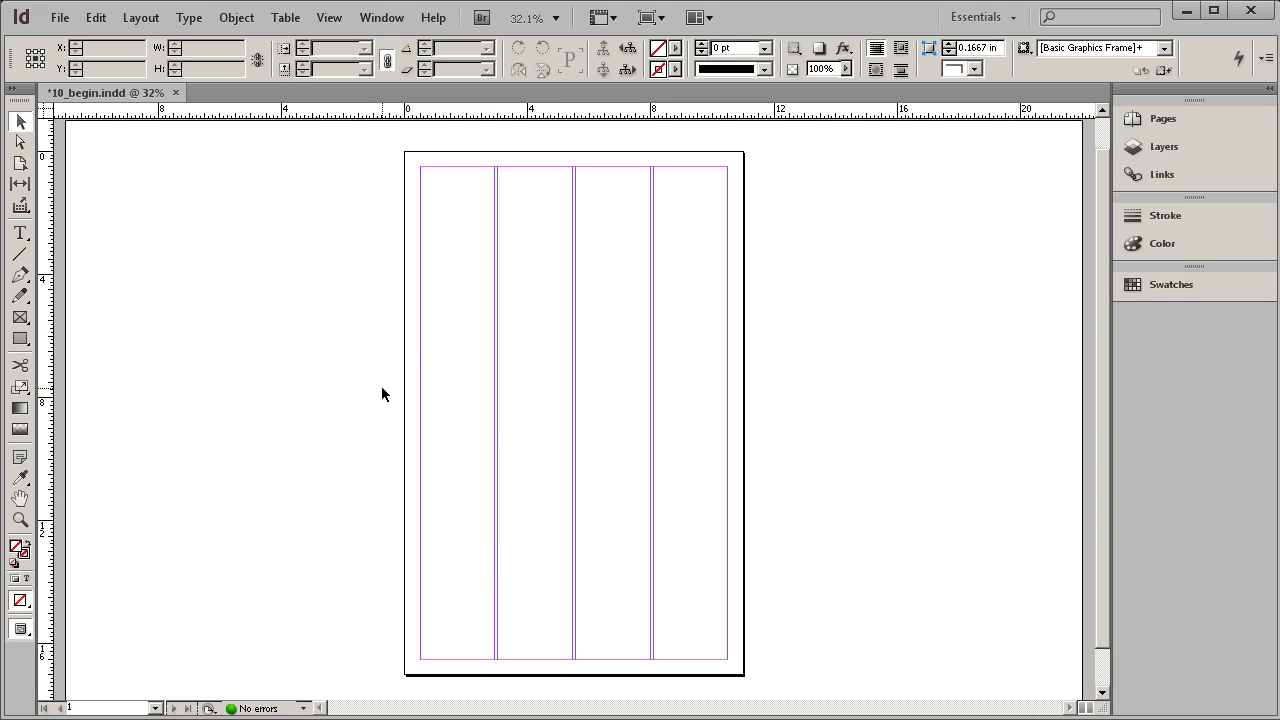
Load statue.psd from the Referenced Files folder for placing in the document
click(58, 19)
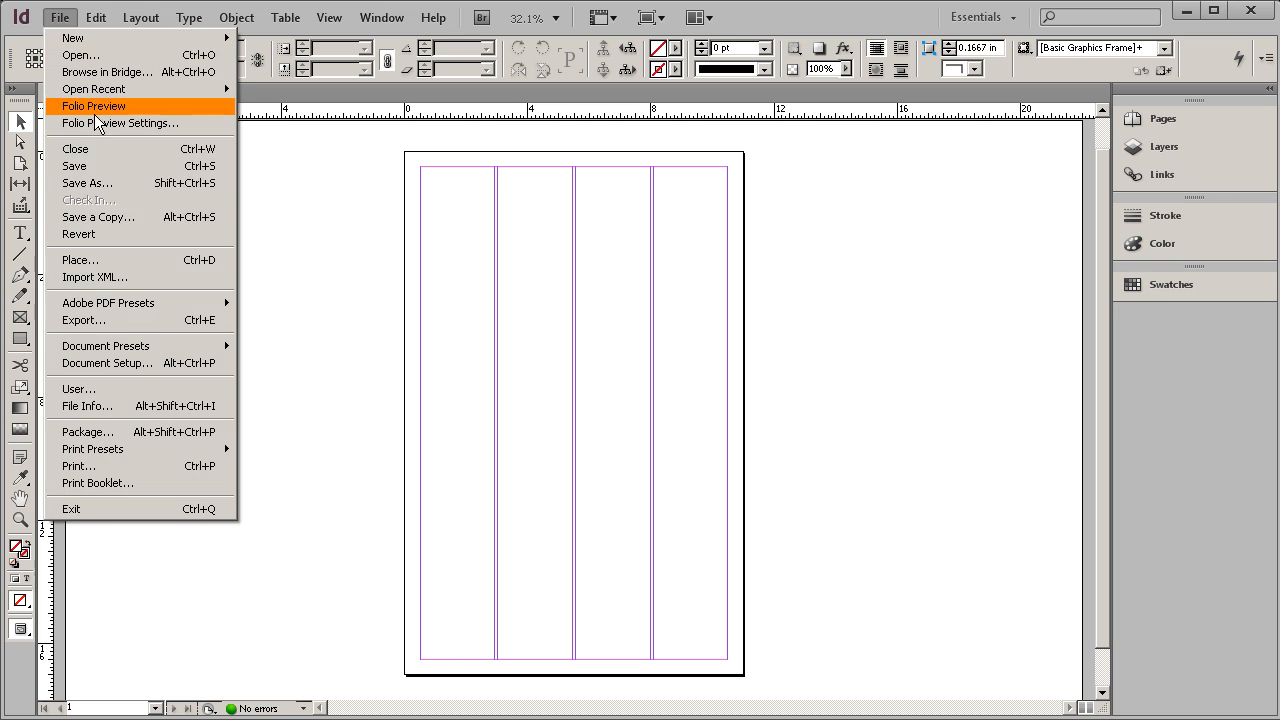
click(143, 263)
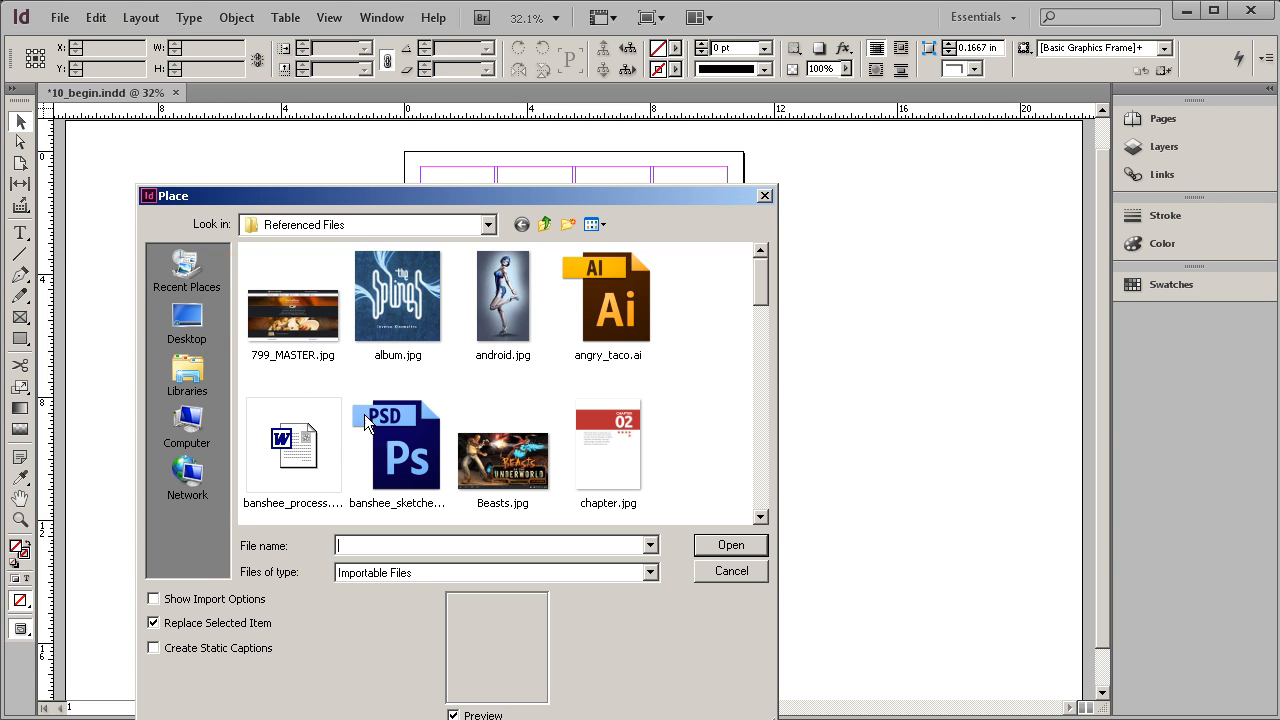
drag(620, 188, 697, 142)
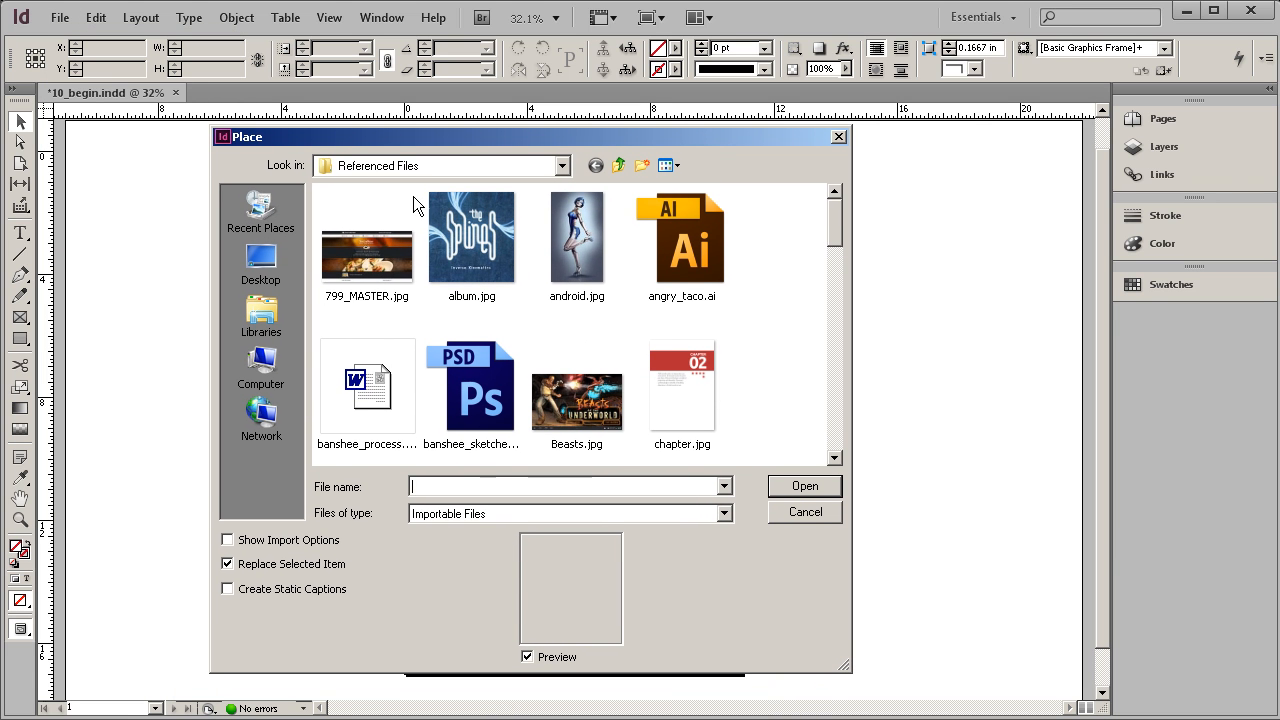
drag(837, 230, 826, 430)
click(700, 300)
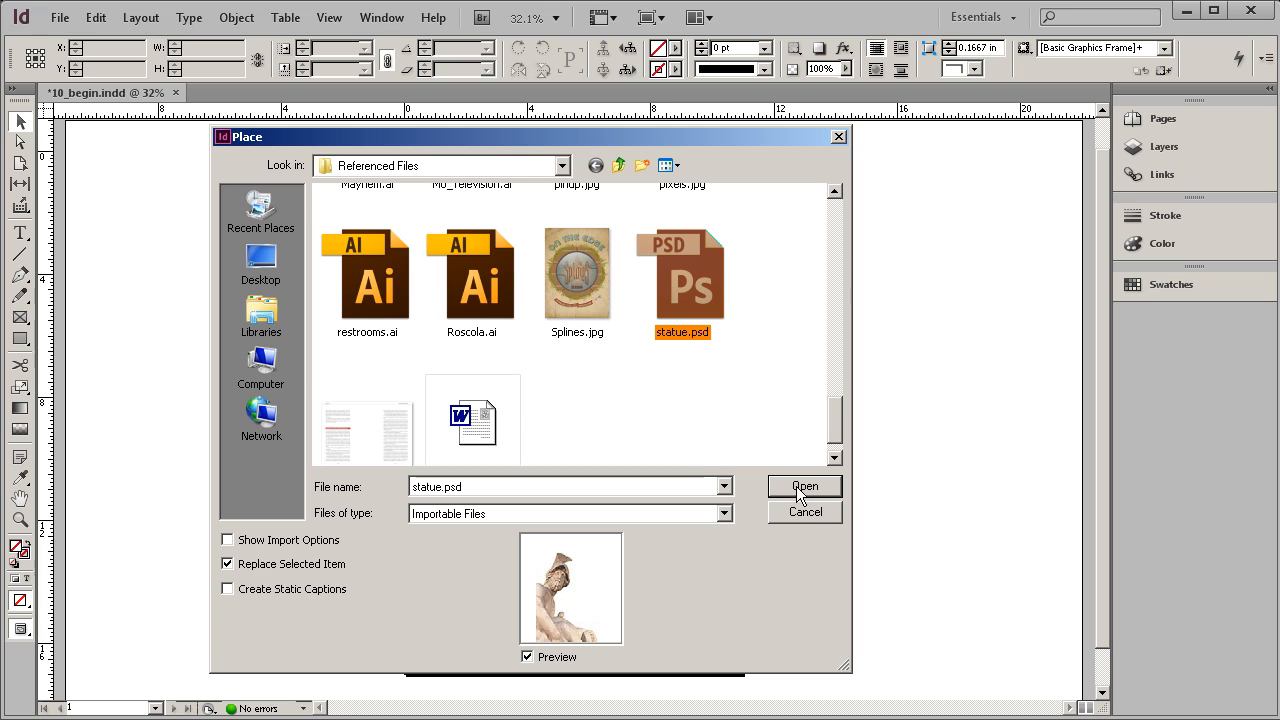
scroll(703, 269, down, 1)
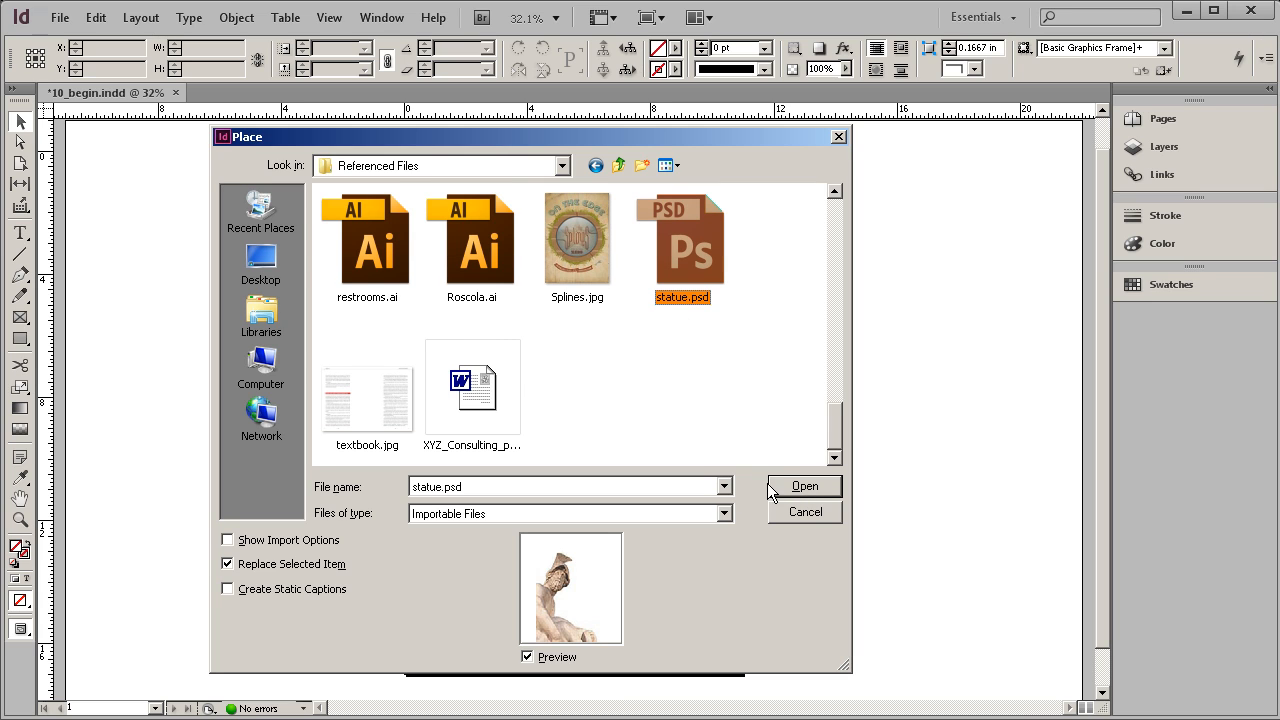
click(805, 487)
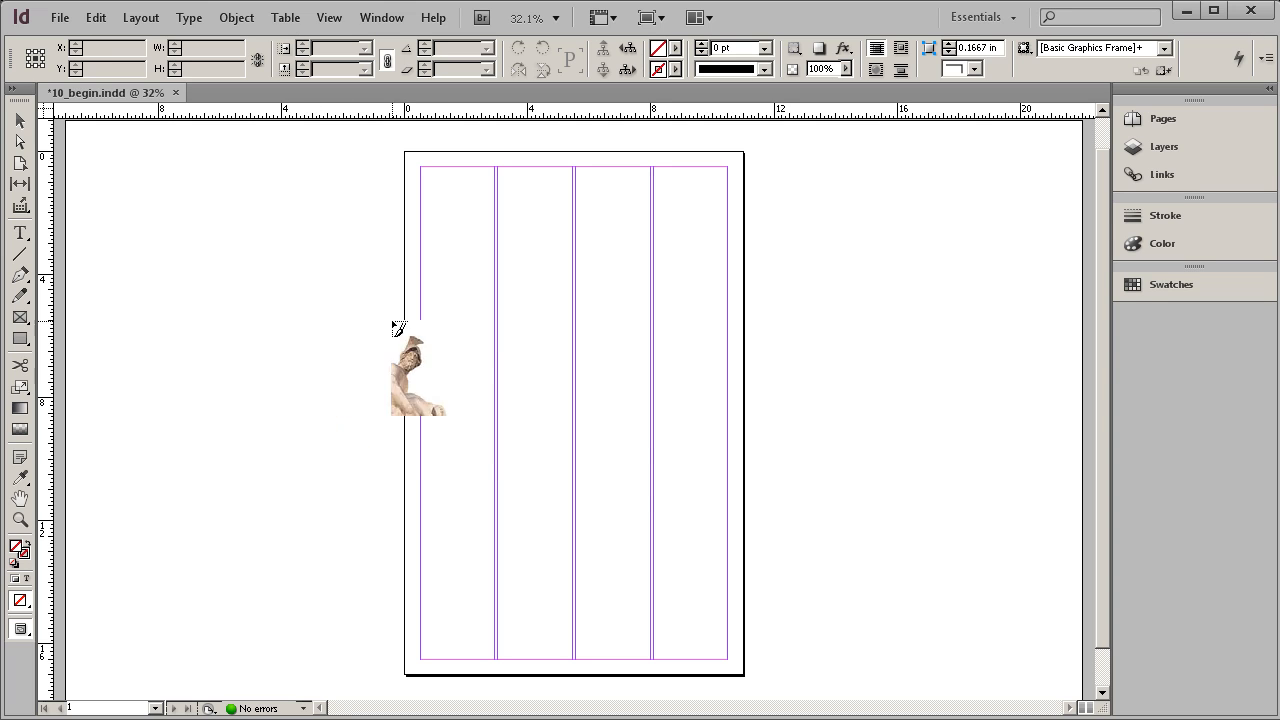
Try placing the statue image at its full size over the poster page, and undo the placement
click(309, 194)
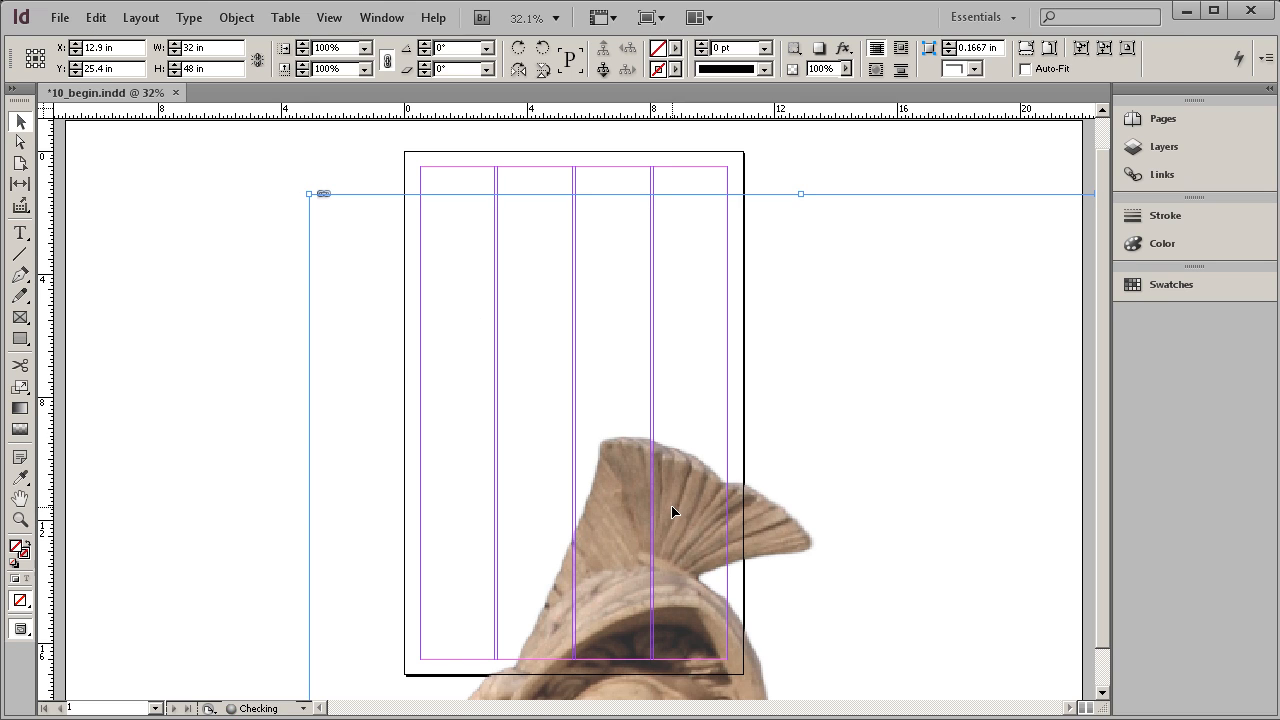
key(ctrl+minus)
key(ctrl+minus)
key(ctrl+minus)
key(ctrl+minus)
key(ctrl+minus)
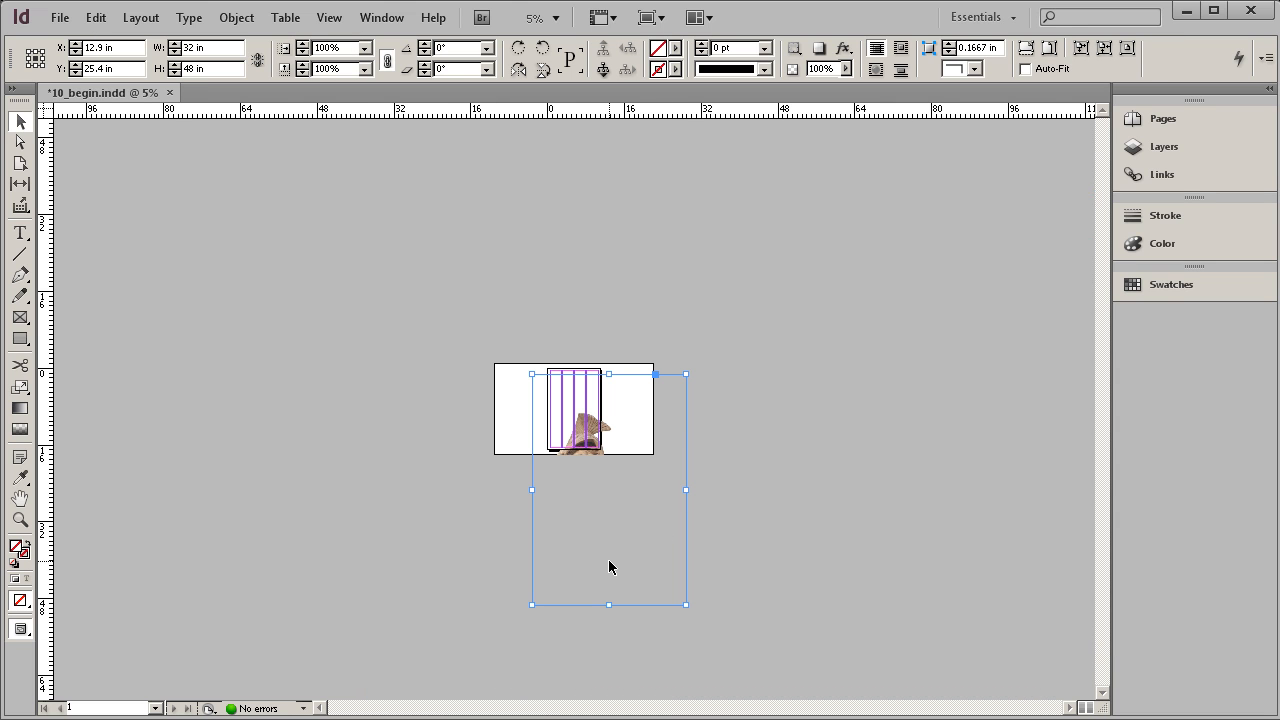
key(ctrl+z)
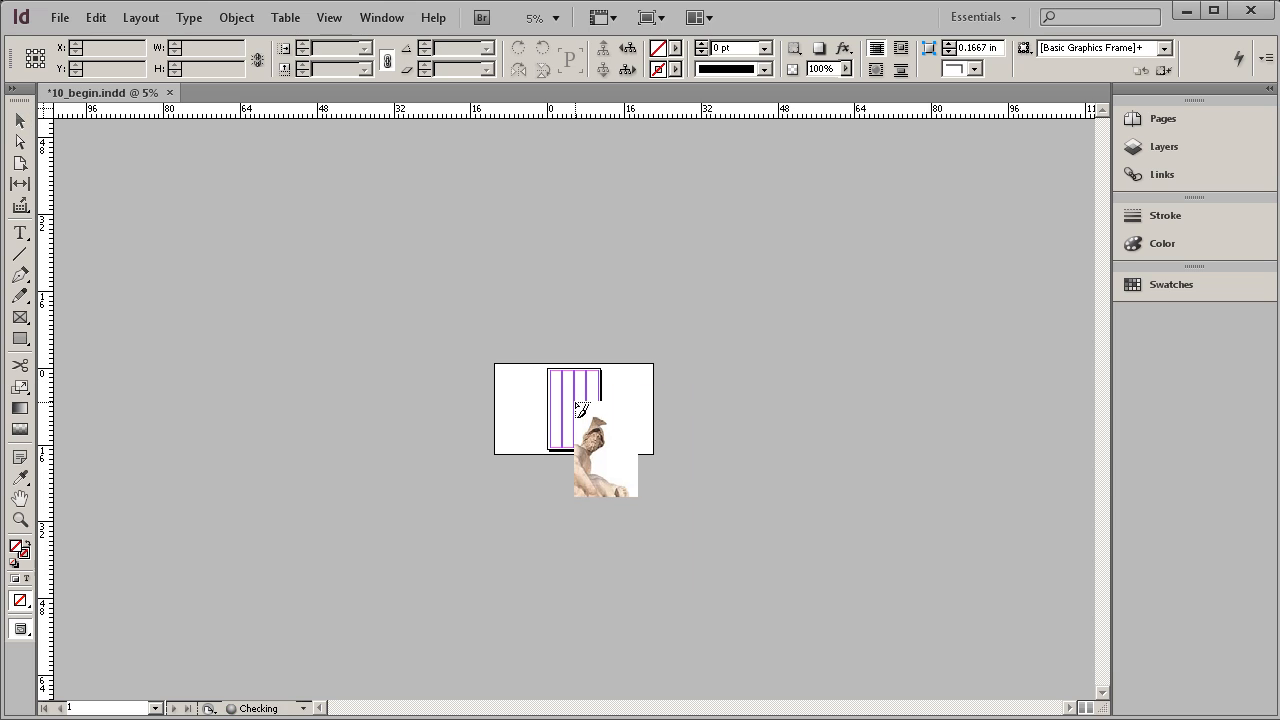
Place the statue image across the whole page, starting from the page's upper-left corner, at about 11.33 by 17 in
drag(622, 354, 526, 480)
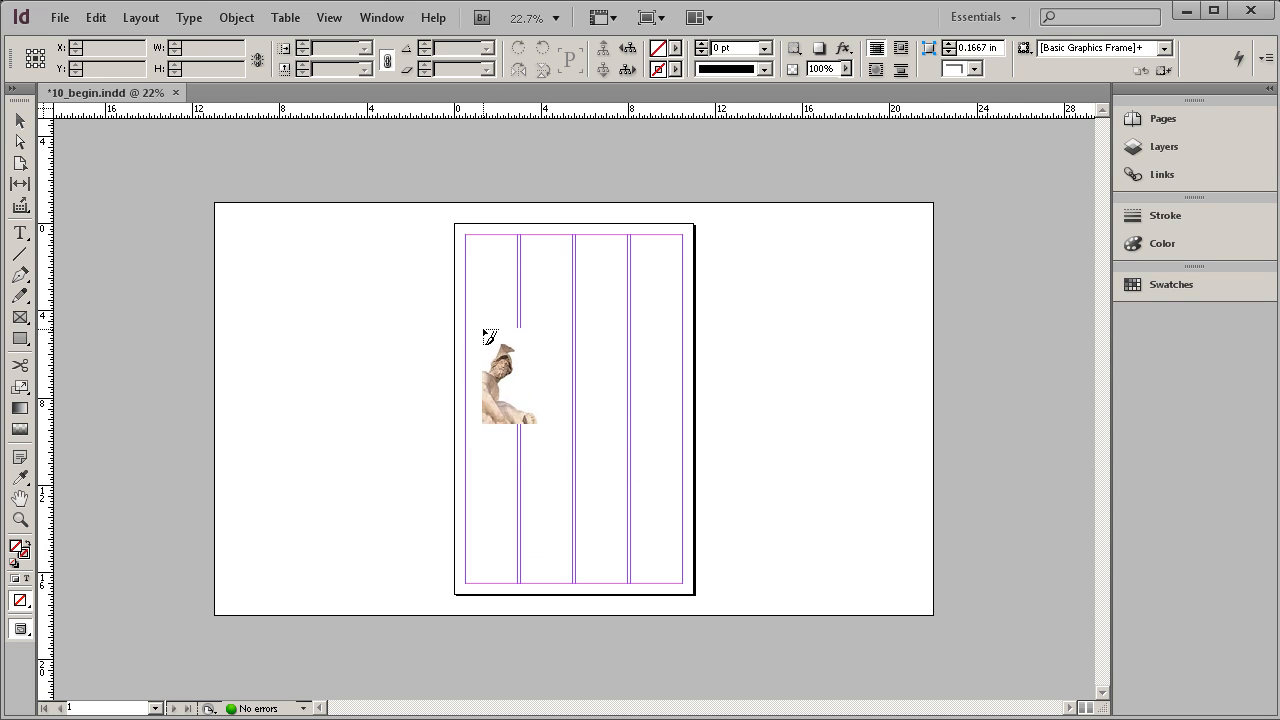
drag(455, 225, 700, 594)
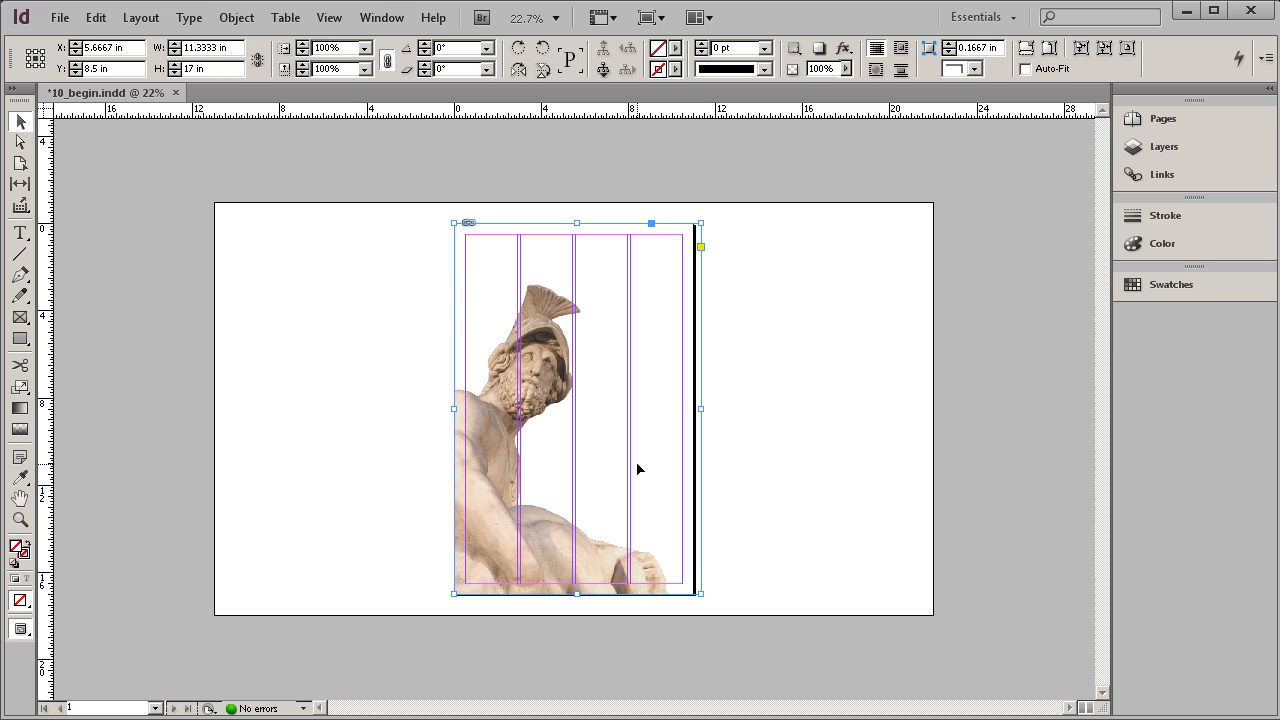
key(ctrl+equal)
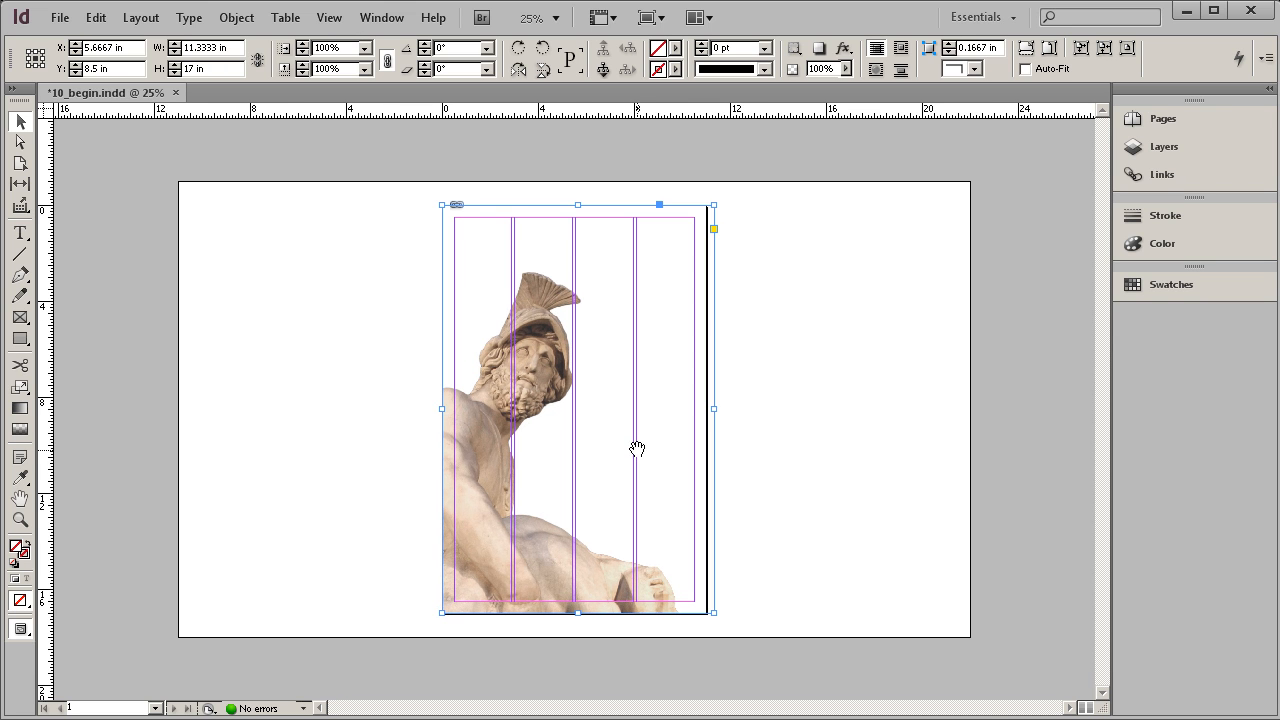
key(ctrl+equal)
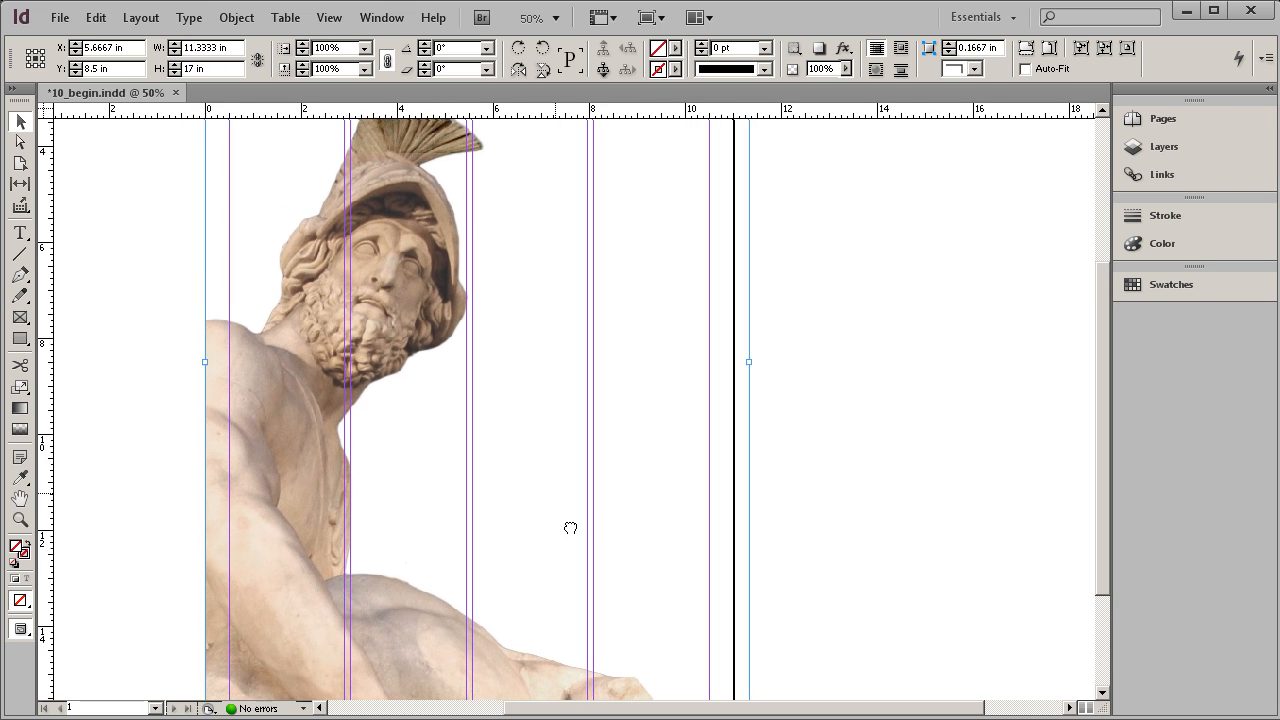
key(ctrl+minus)
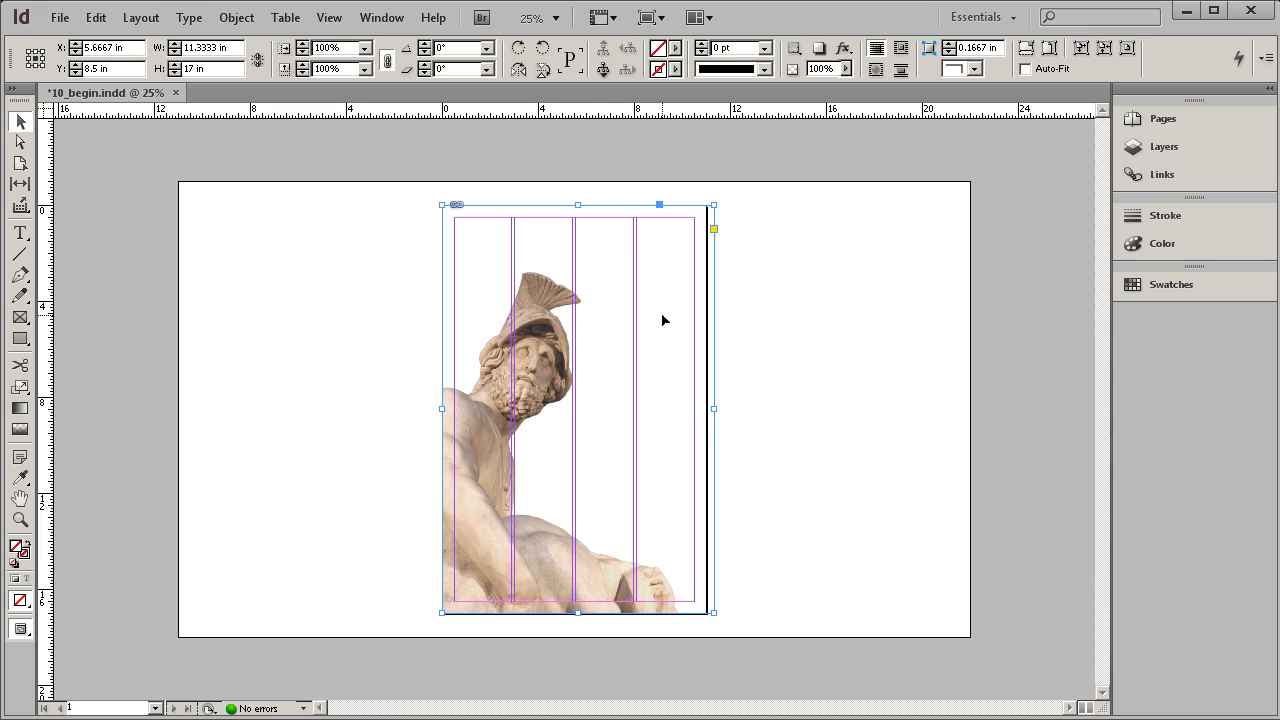
Try shrinking only the statue's frame from its upper-right corner to about 7.8 by 11.05 in, and undo the crop
key(ctrl+space)
drag(757, 200, 414, 650)
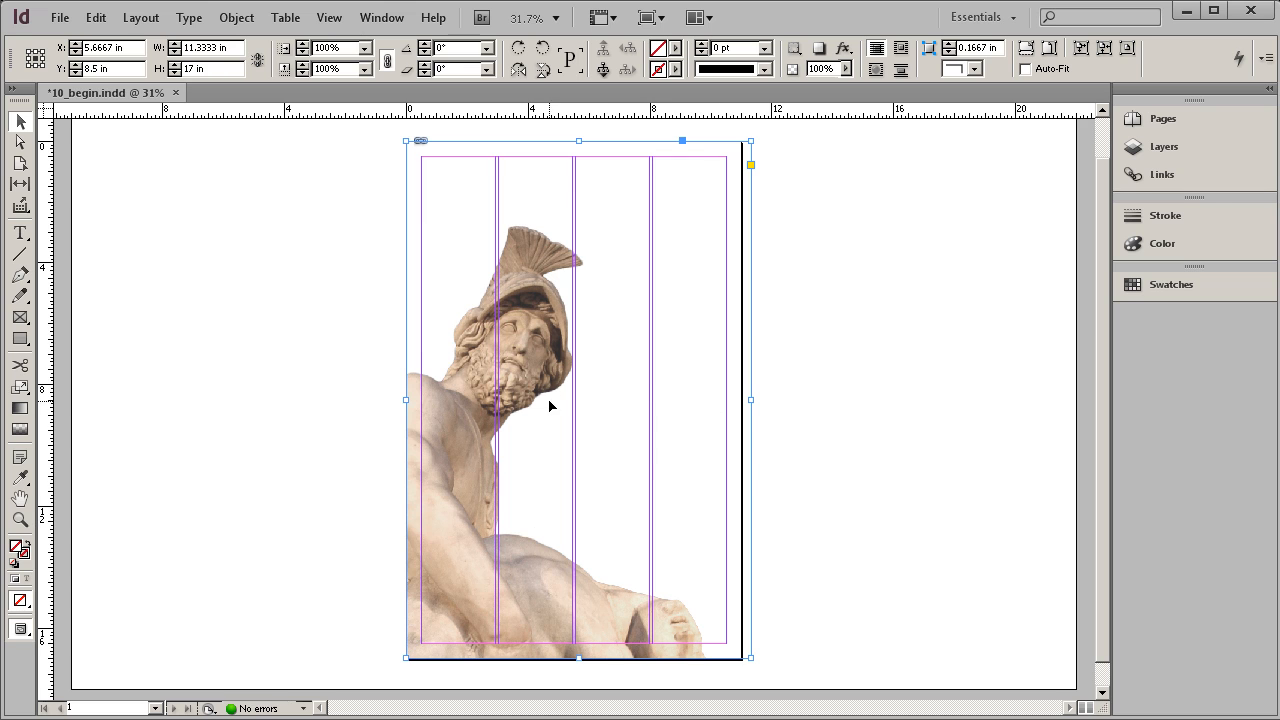
mouse_move(535, 408)
mouse_down()
mouse_move(580, 403)
mouse_move(580, 414)
mouse_move(549, 400)
mouse_up()
drag(751, 141, 643, 322)
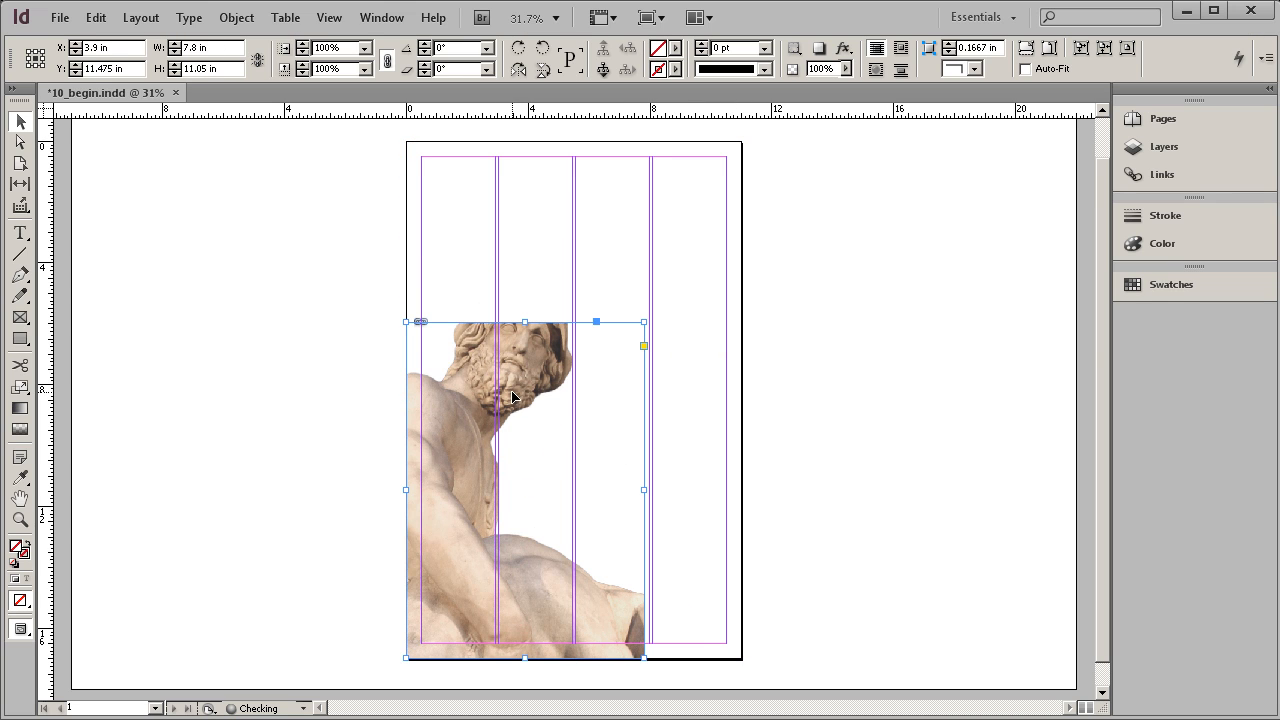
key(ctrl+z)
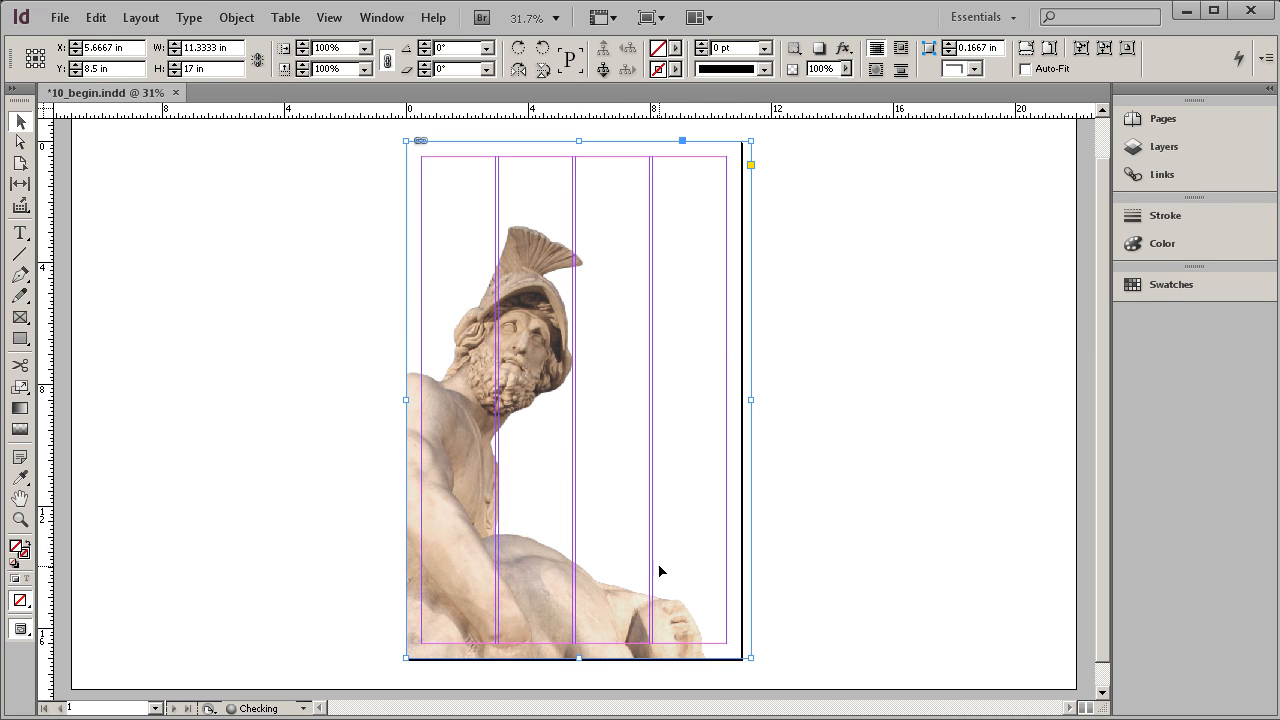
Scale the statue image and its frame together to about 10.38 by 15.57 in, keeping the lower-left corner in place
drag(751, 141, 722, 184)
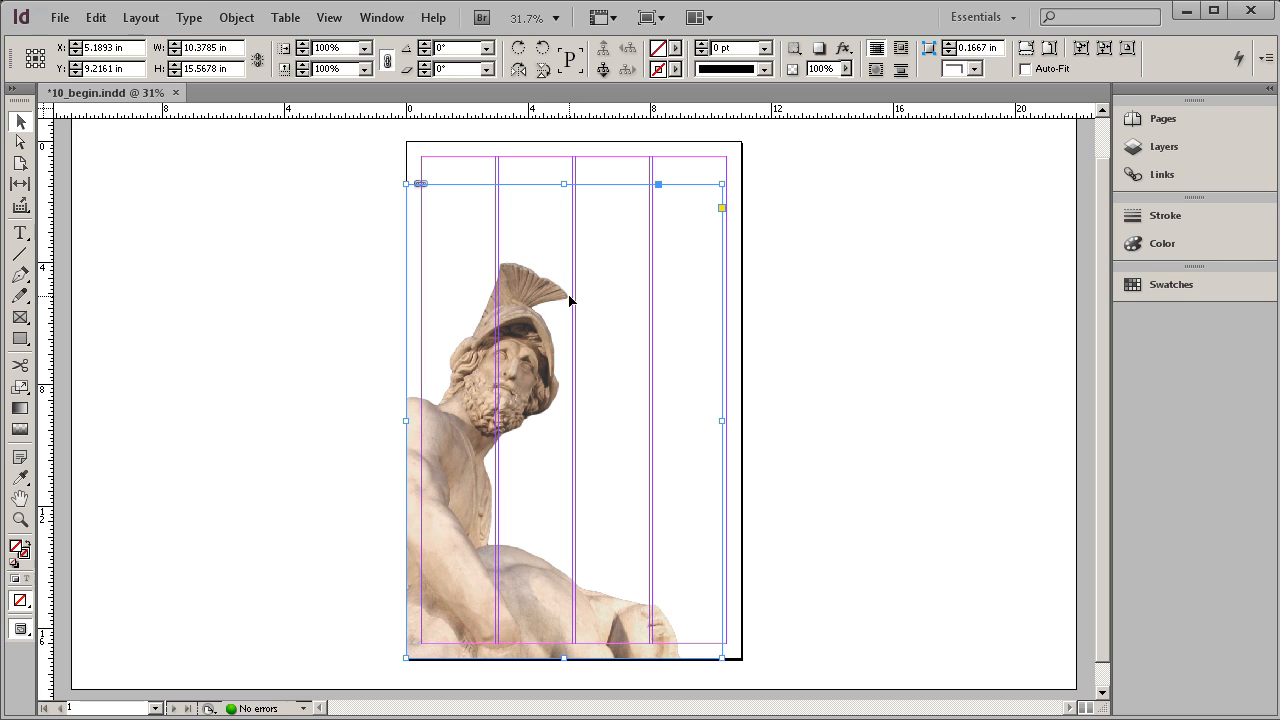
click(800, 360)
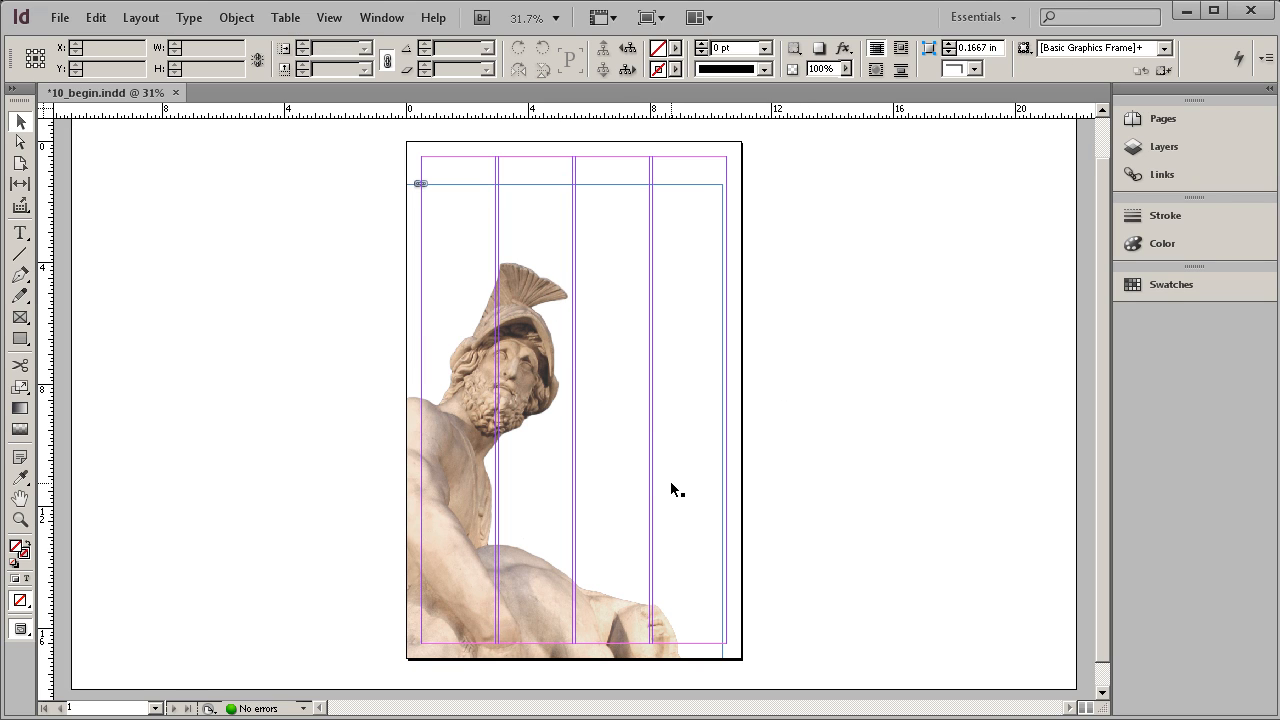
Display the linked files and examine how the statue sits against the page columns, up close and as a whole
key(ctrl+shift+d)
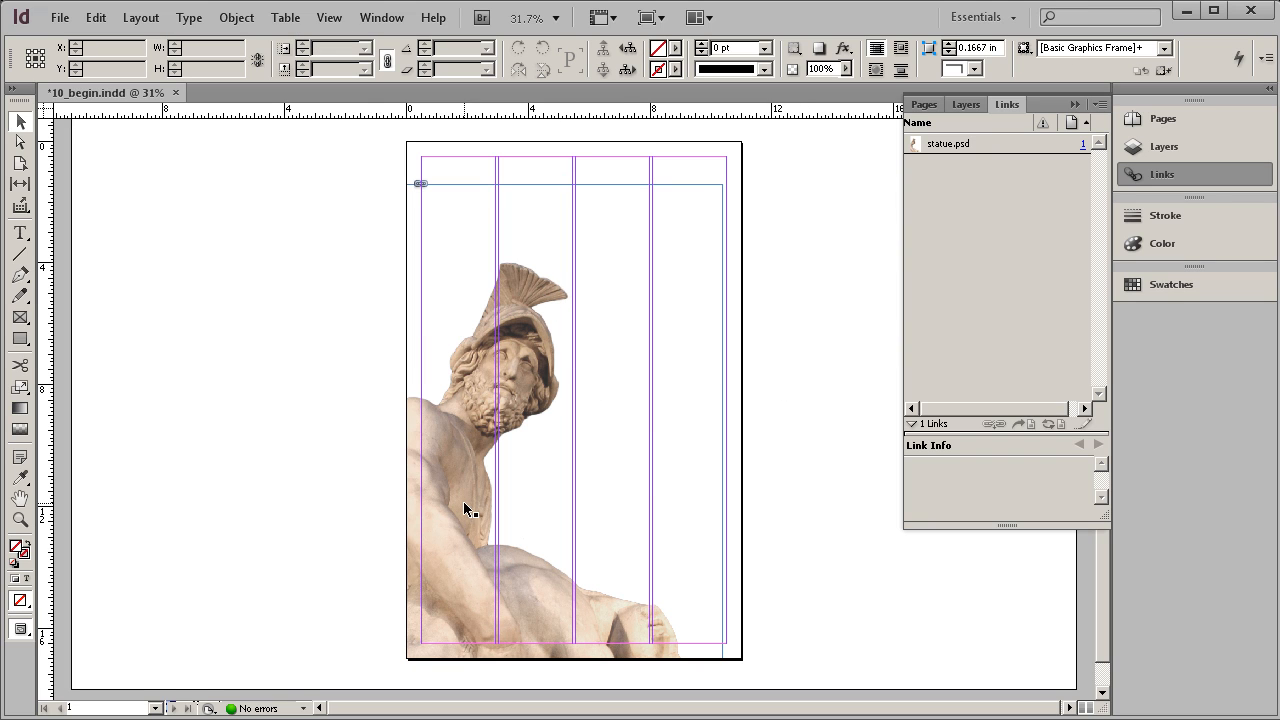
drag(596, 446, 597, 456)
drag(822, 164, 397, 620)
drag(482, 543, 471, 543)
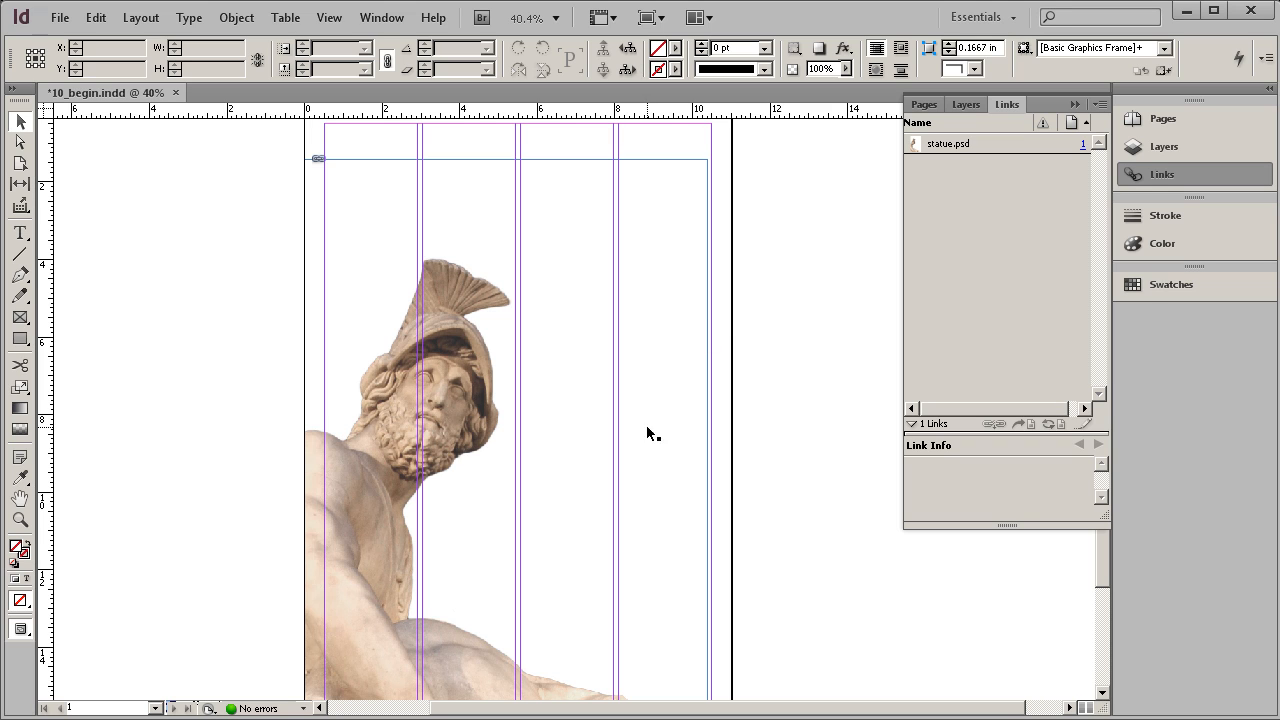
drag(677, 406, 694, 441)
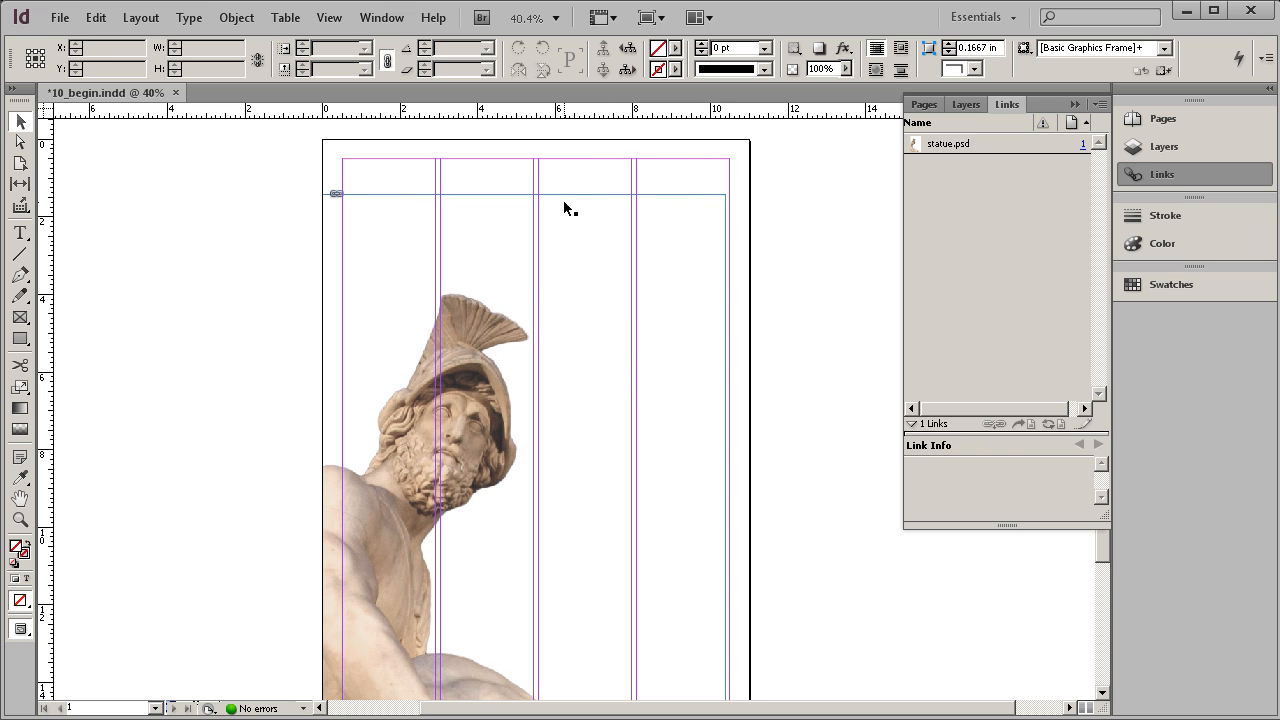
drag(566, 551, 600, 471)
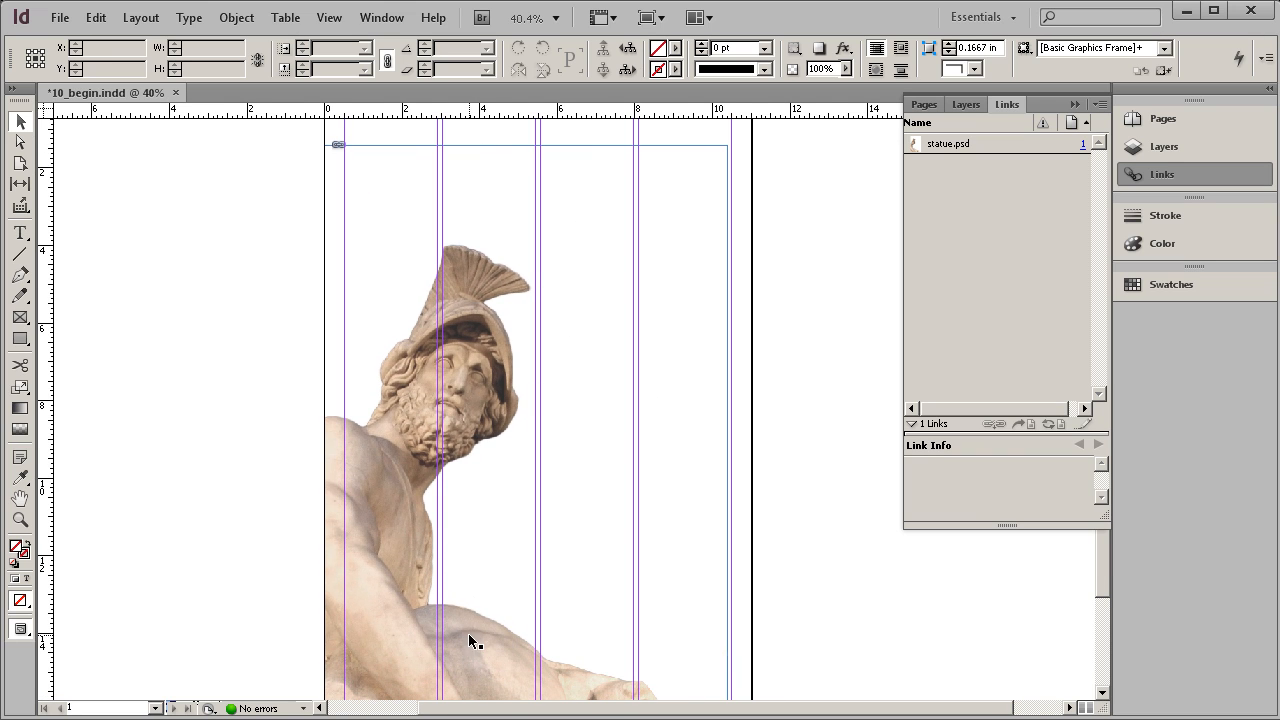
ctrl+alt+click(552, 404)
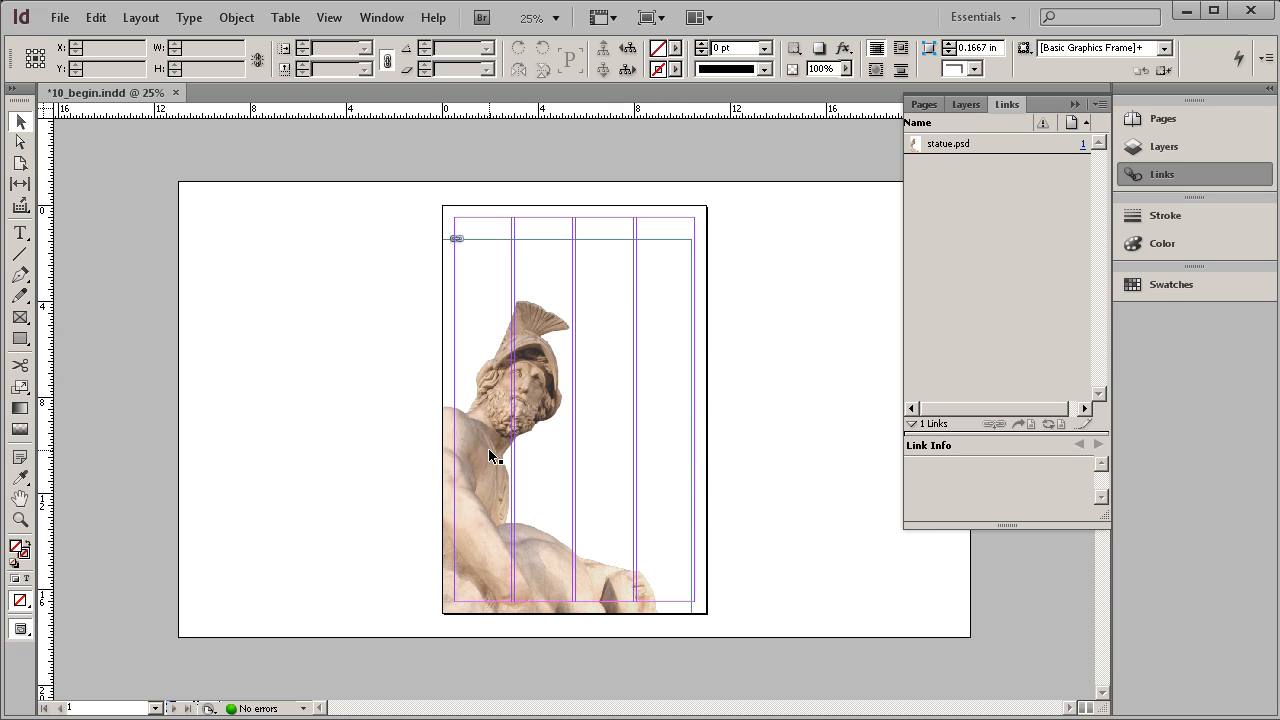
drag(740, 183, 388, 655)
drag(650, 516, 651, 526)
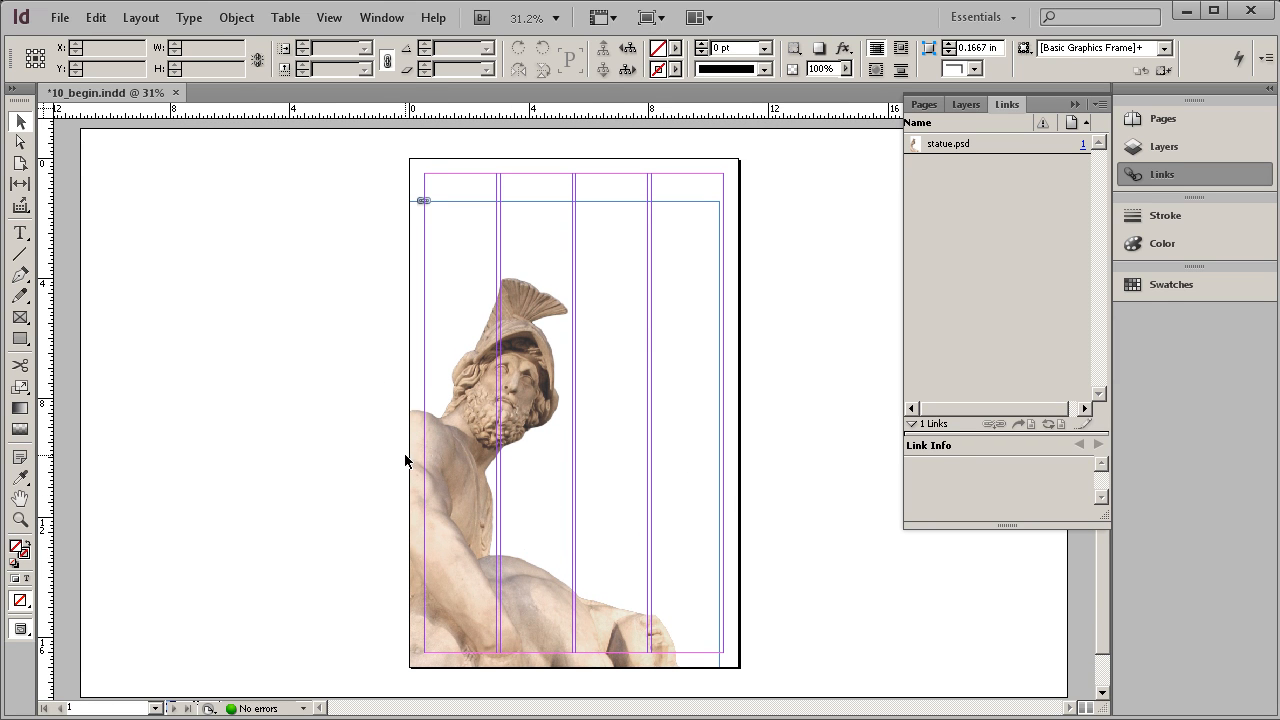
Add a text frame on the pasteboard beside the poster page containing the word Italy, sized at 140 pt
key(t)
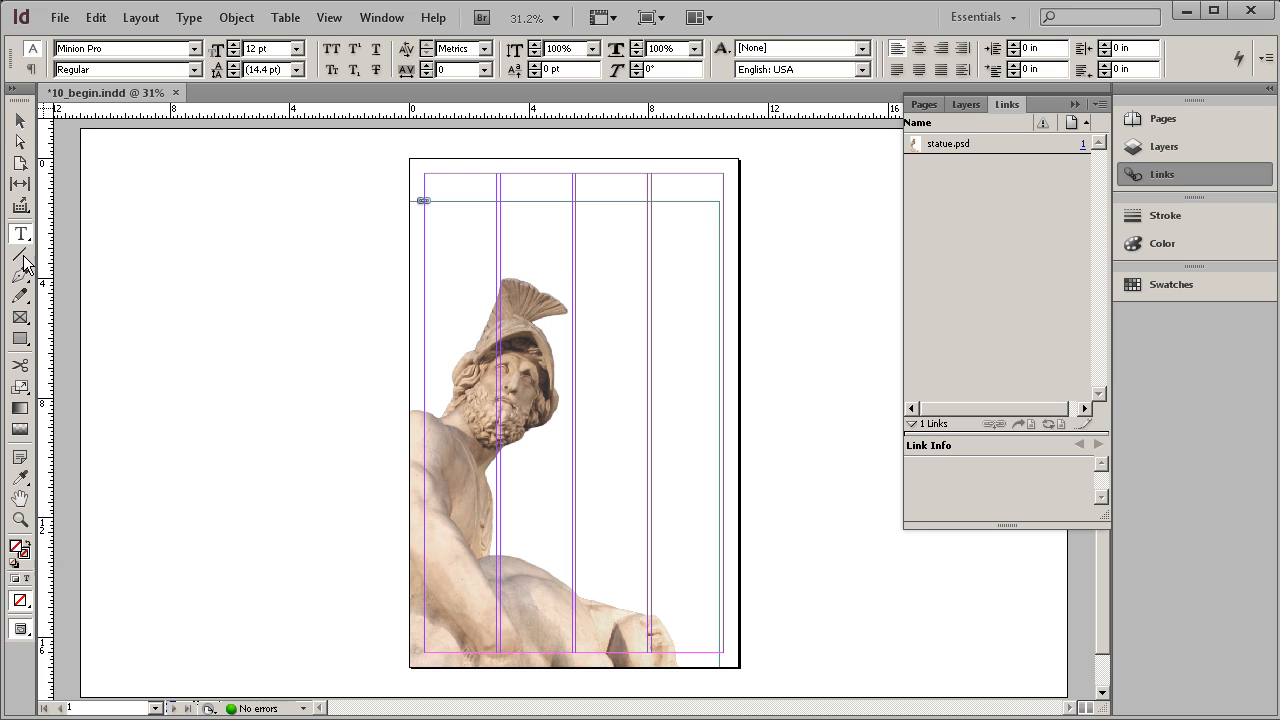
drag(123, 270, 363, 414)
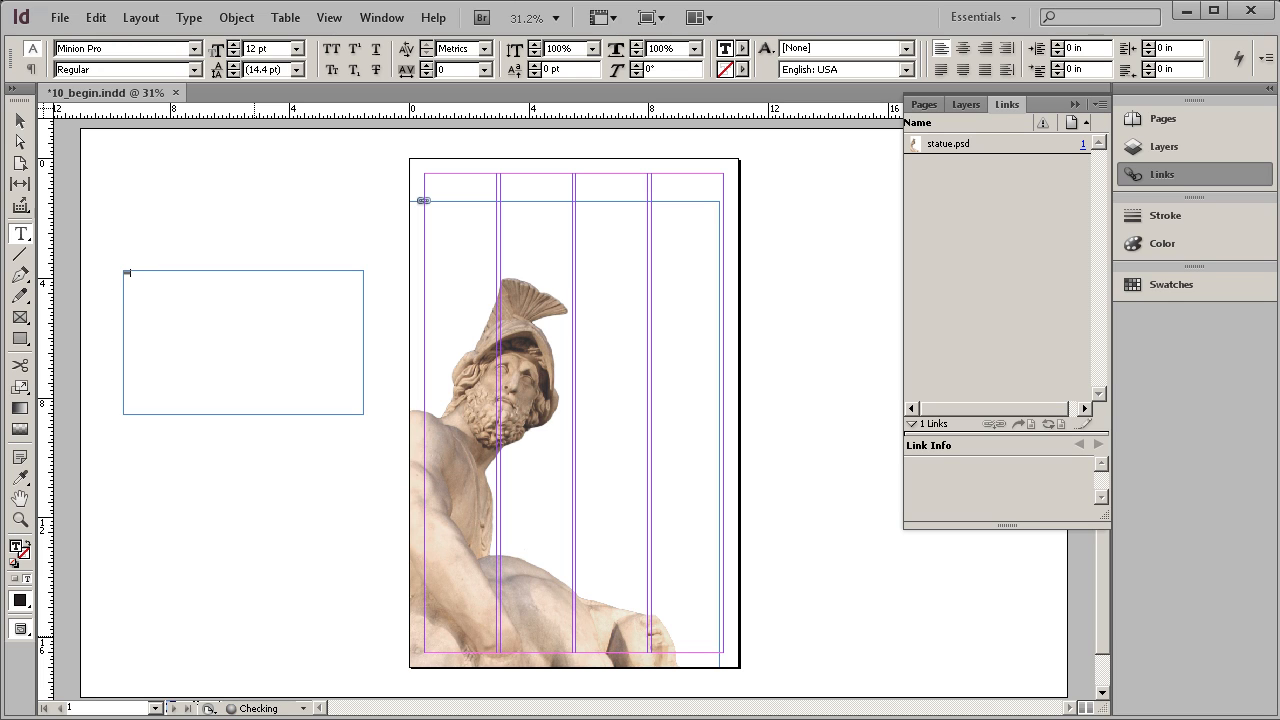
key(ctrl+a)
click(233, 45)
shift+click(235, 44)
shift+click(235, 44)
shift+click(235, 44)
shift+click(235, 44)
shift+click(235, 44)
shift+click(235, 44)
shift+click(235, 44)
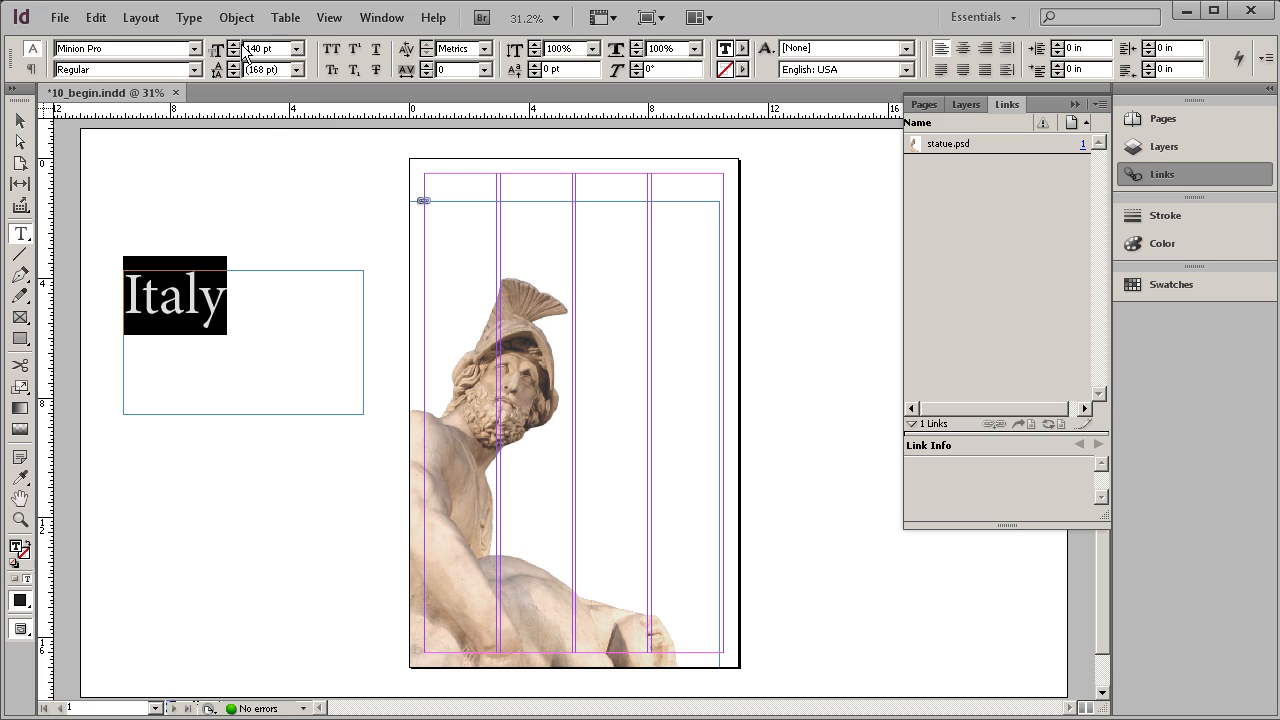
Change the font of the Italy text to Bebas Neue
click(128, 48)
text(Bebas)
key(Return)
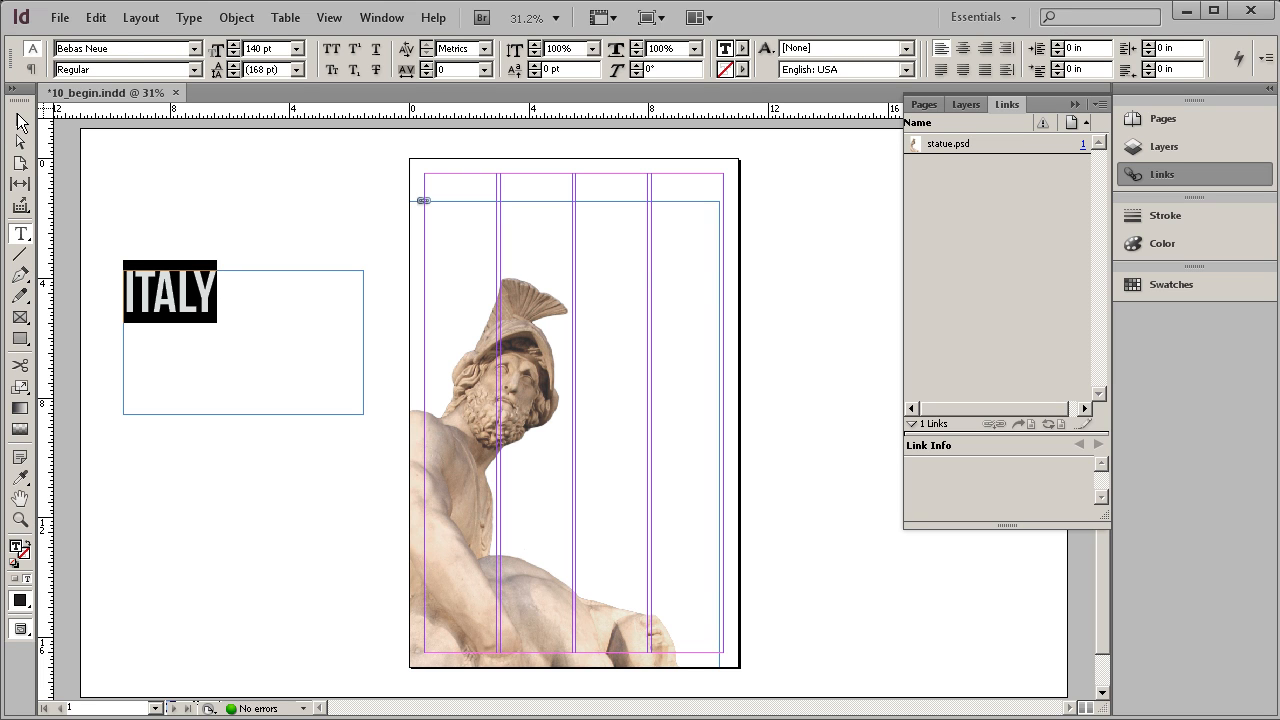
Rotate the Italy text frame 90°, resize it to about 7 by 4.1 in, and align it with the third column's inner edge
click(23, 121)
drag(185, 292, 618, 261)
drag(806, 376, 777, 353)
drag(783, 233, 631, 194)
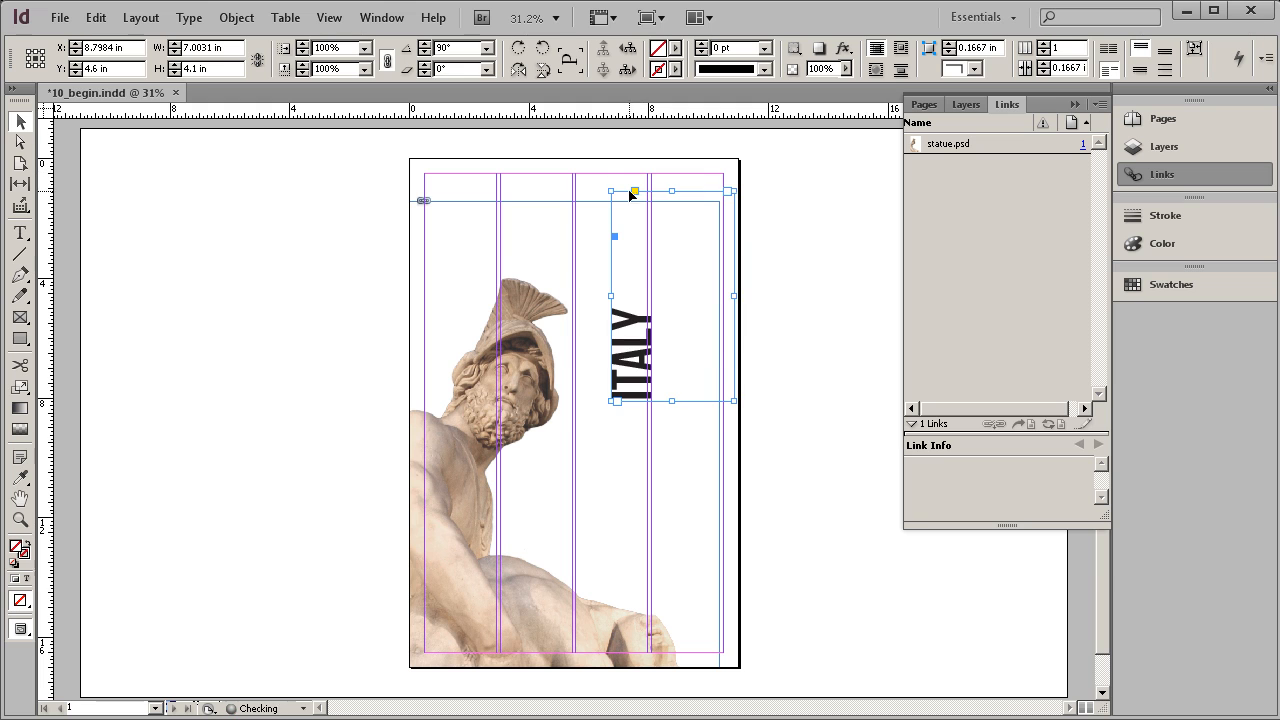
click(812, 170)
drag(600, 440, 557, 423)
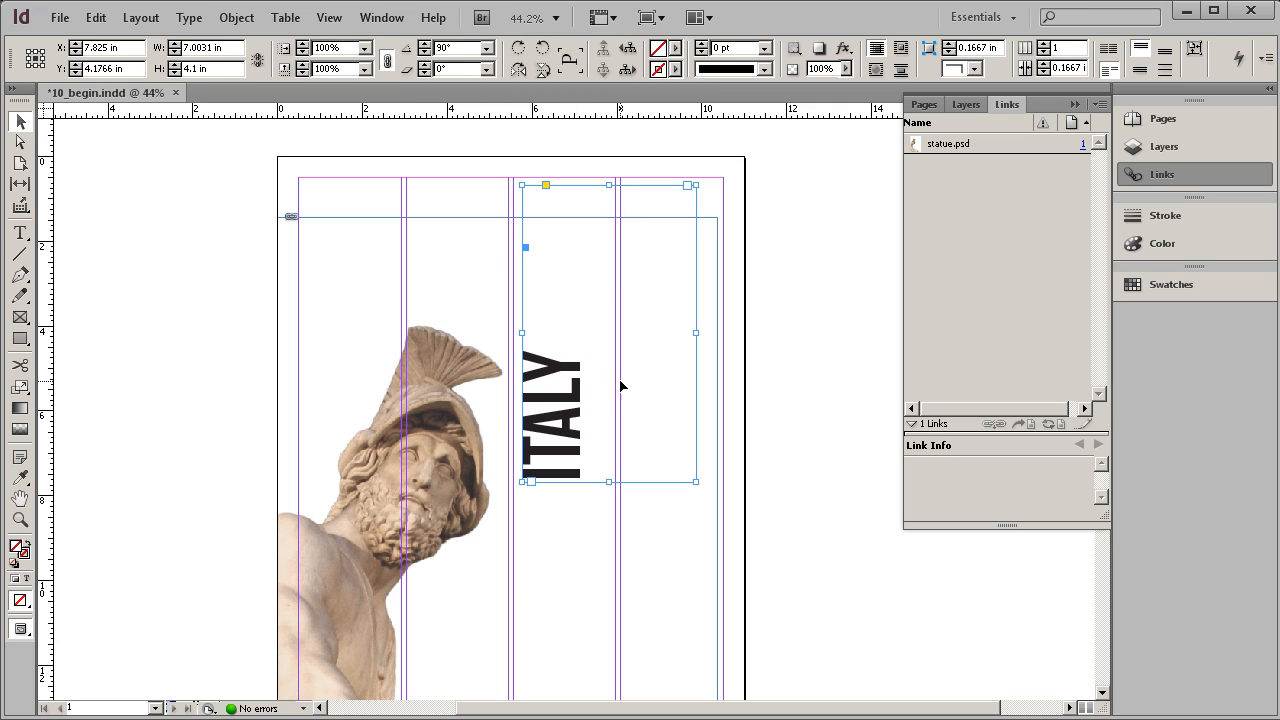
Increase the Italy title's font size to 220 pt so the letters span the third column
key(t)
click(233, 44)
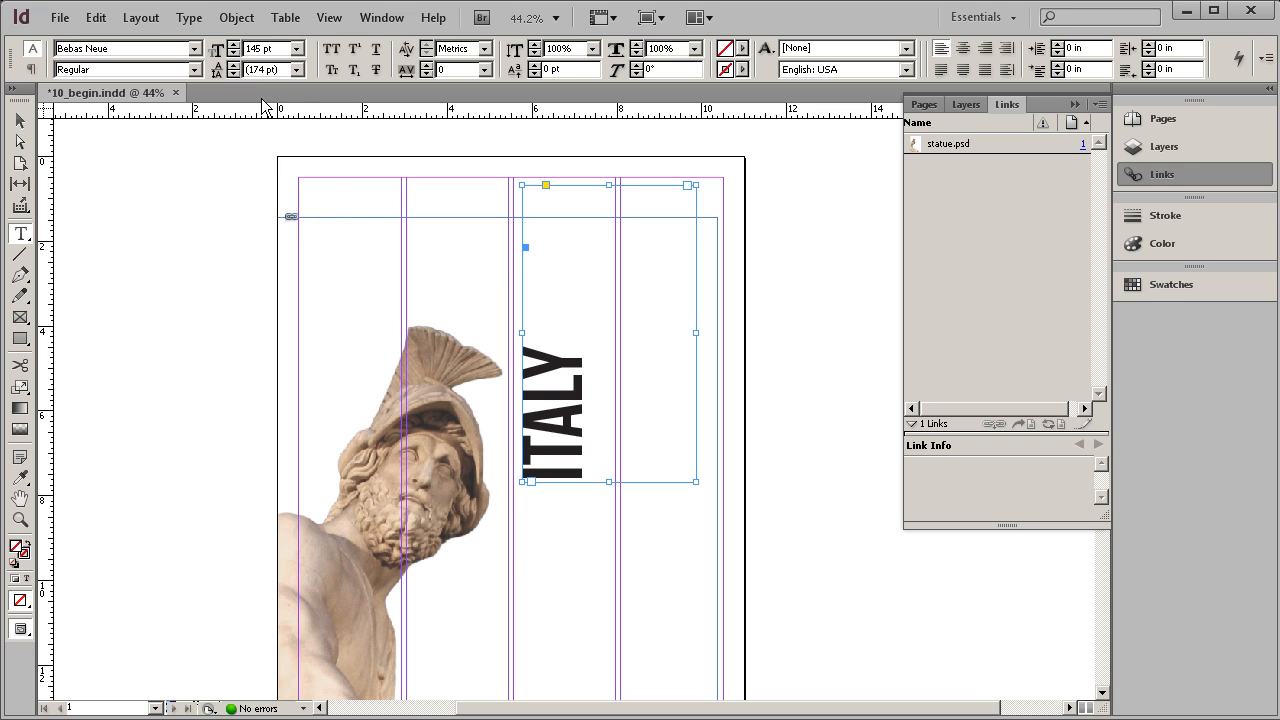
click(233, 45)
click(233, 45)
click(233, 45)
click(233, 45)
click(233, 45)
click(233, 45)
click(233, 45)
click(233, 45)
click(233, 45)
click(233, 45)
click(233, 45)
click(233, 45)
click(233, 45)
click(233, 45)
click(233, 45)
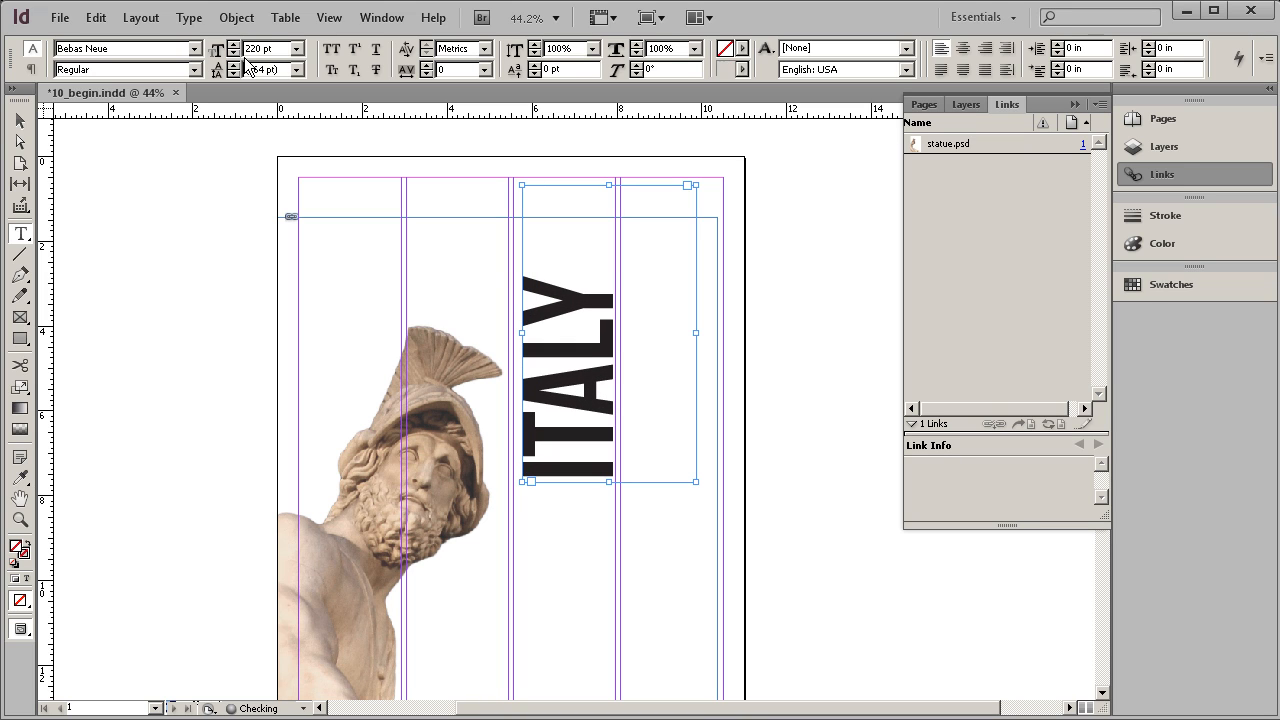
Set the tracking of the Italy title to 125
shift+click(427, 65)
click(428, 64)
click(428, 64)
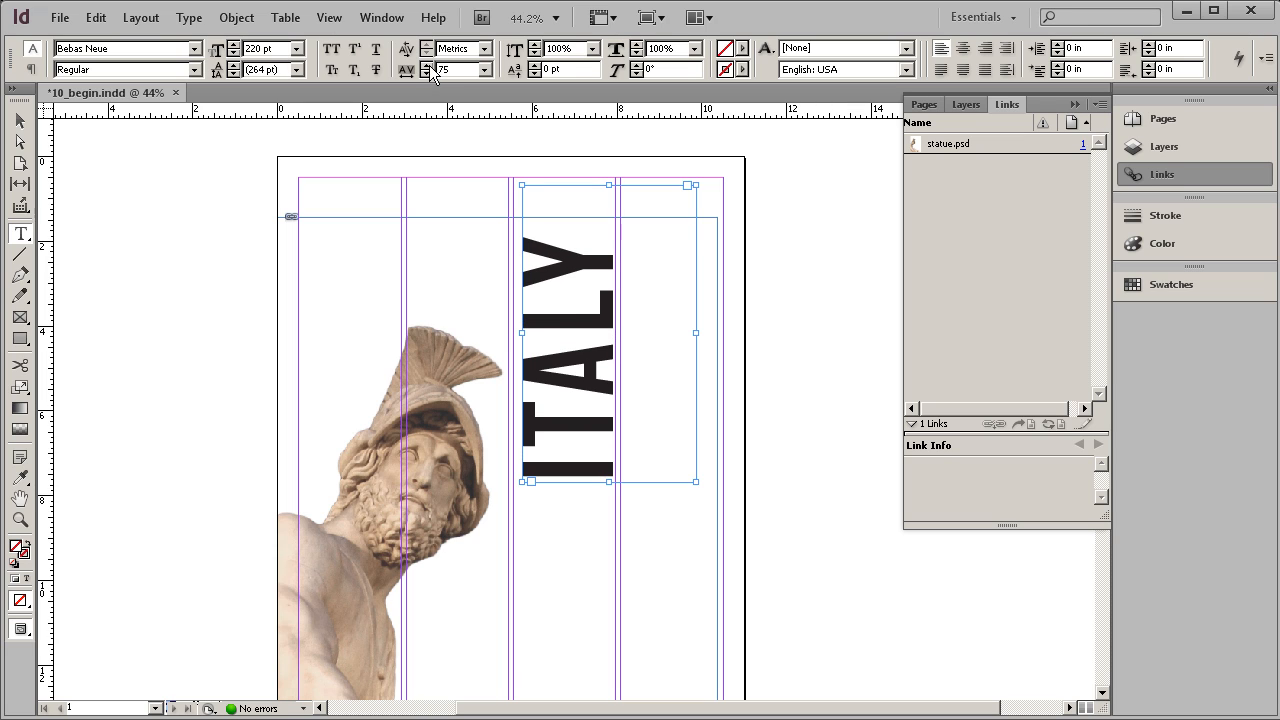
click(428, 64)
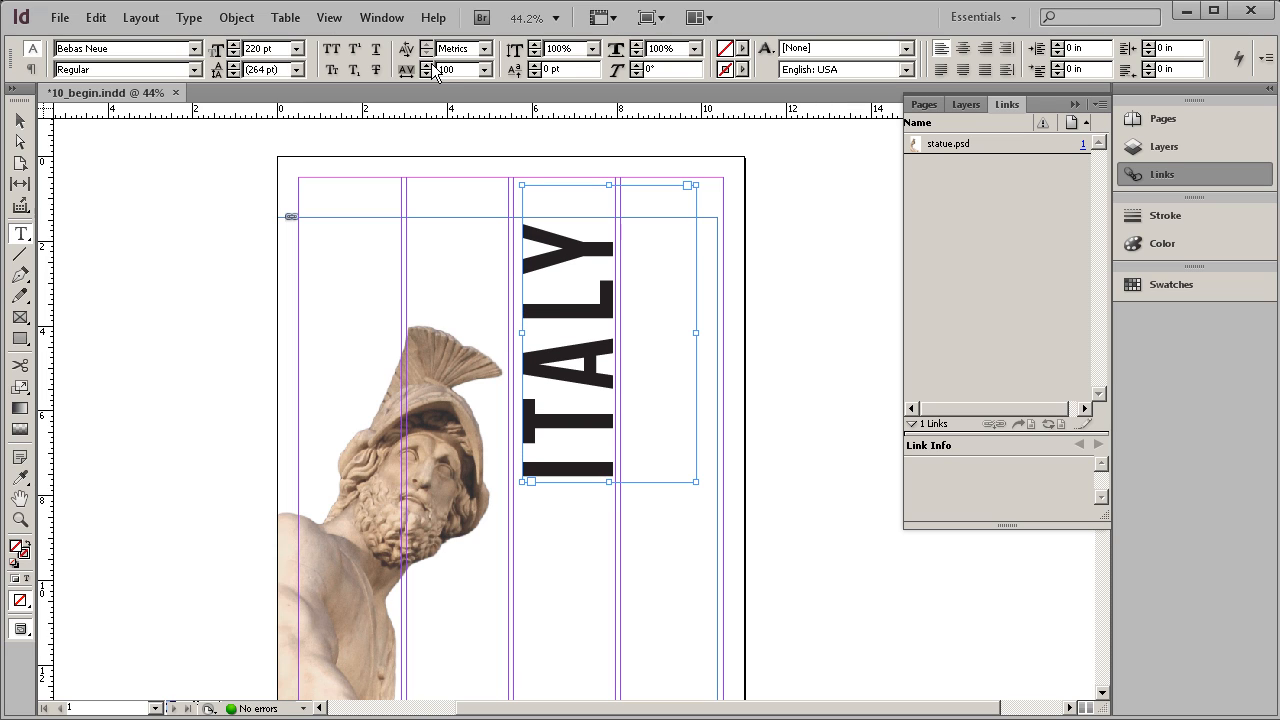
click(428, 64)
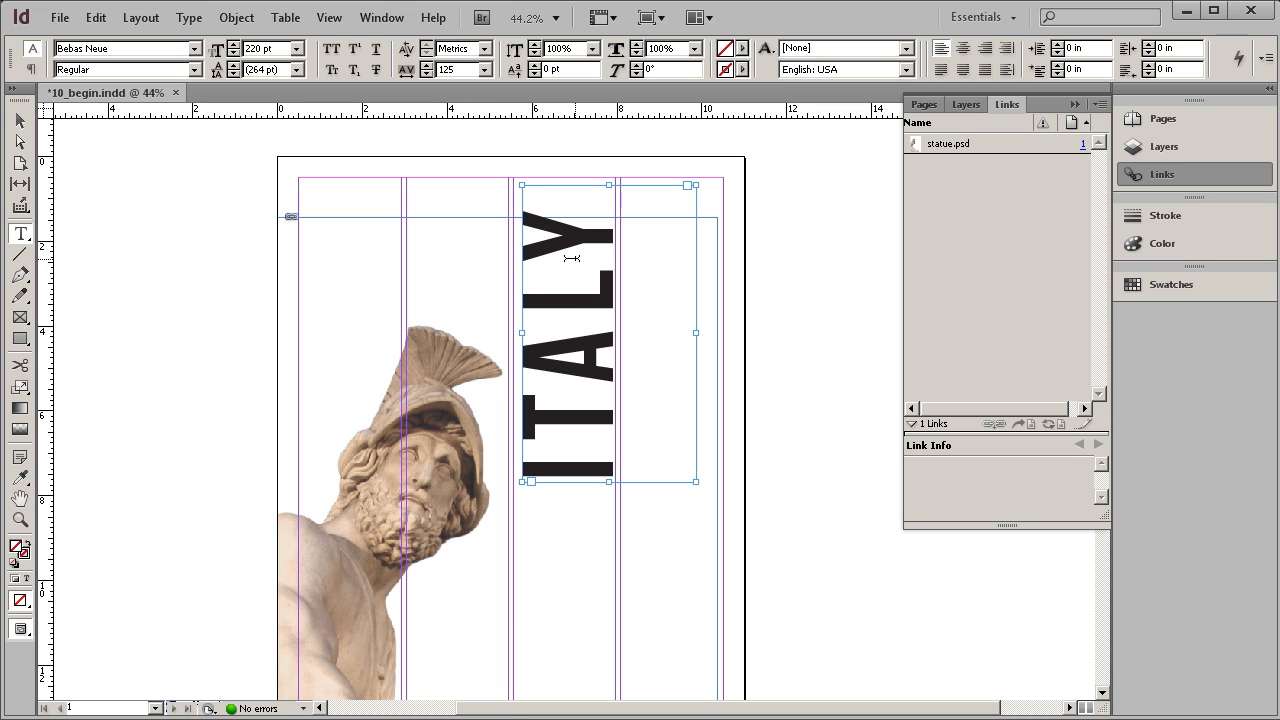
Preview the poster without guides and frame edges to check the title beside the statue
click(21, 121)
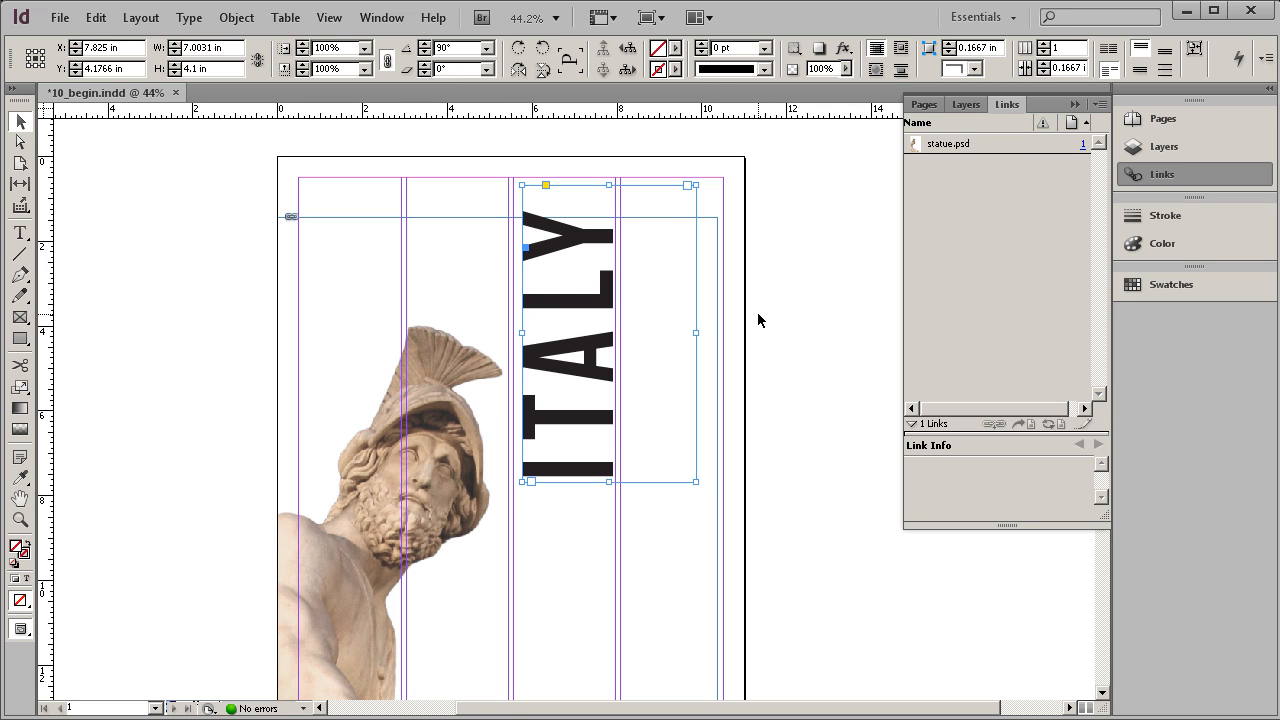
click(723, 372)
drag(650, 492, 628, 520)
key(w)
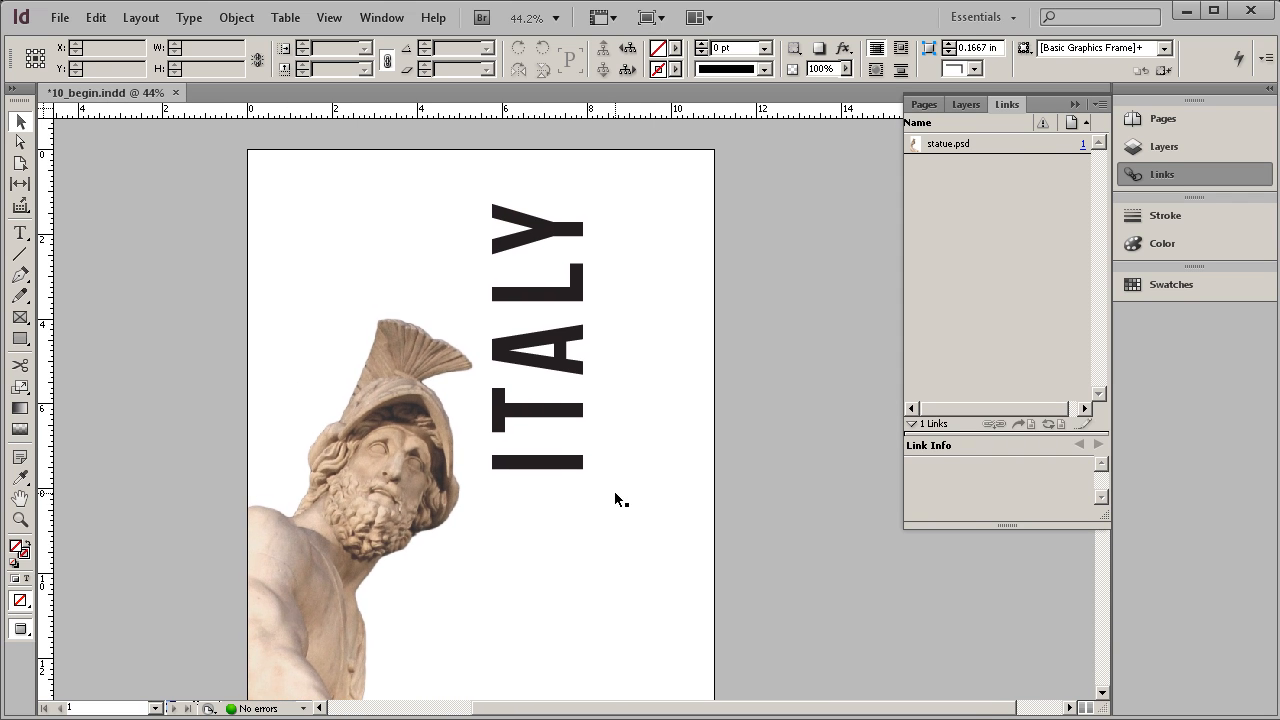
key(ctrl+minus)
drag(757, 171, 471, 609)
Reduce the tracking of the Italy title to 100
click(615, 338)
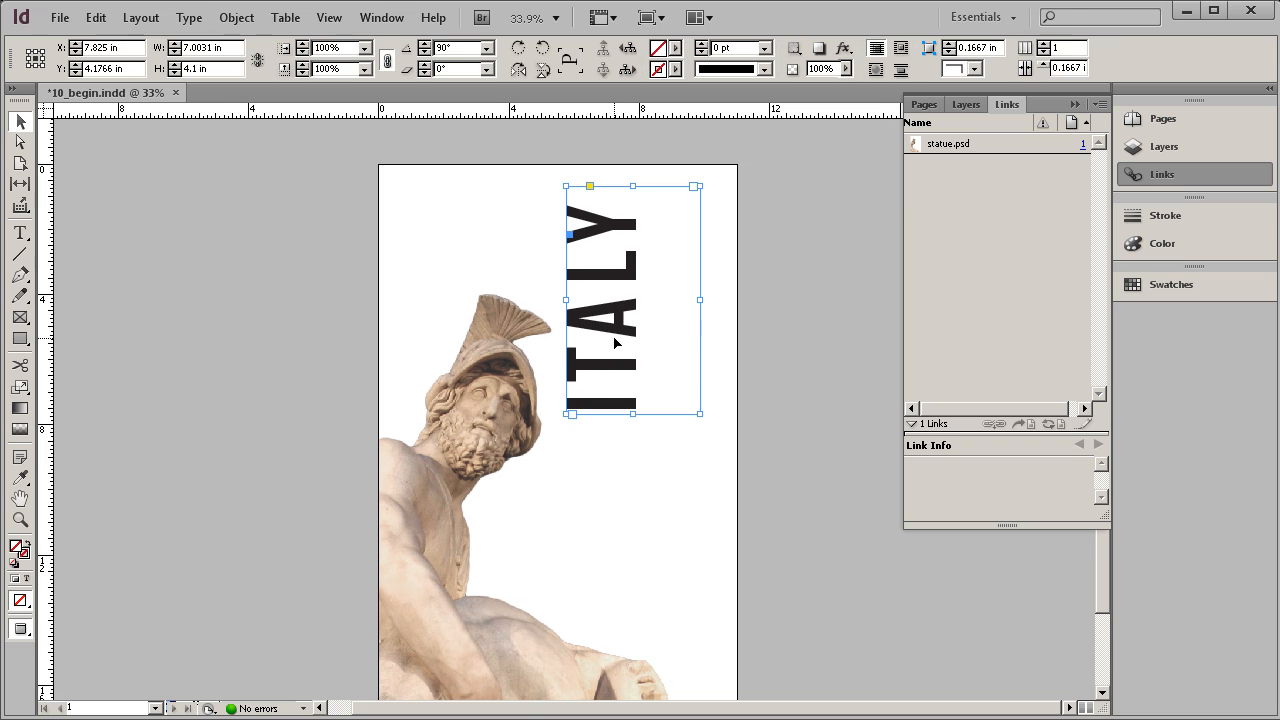
double_click(612, 338)
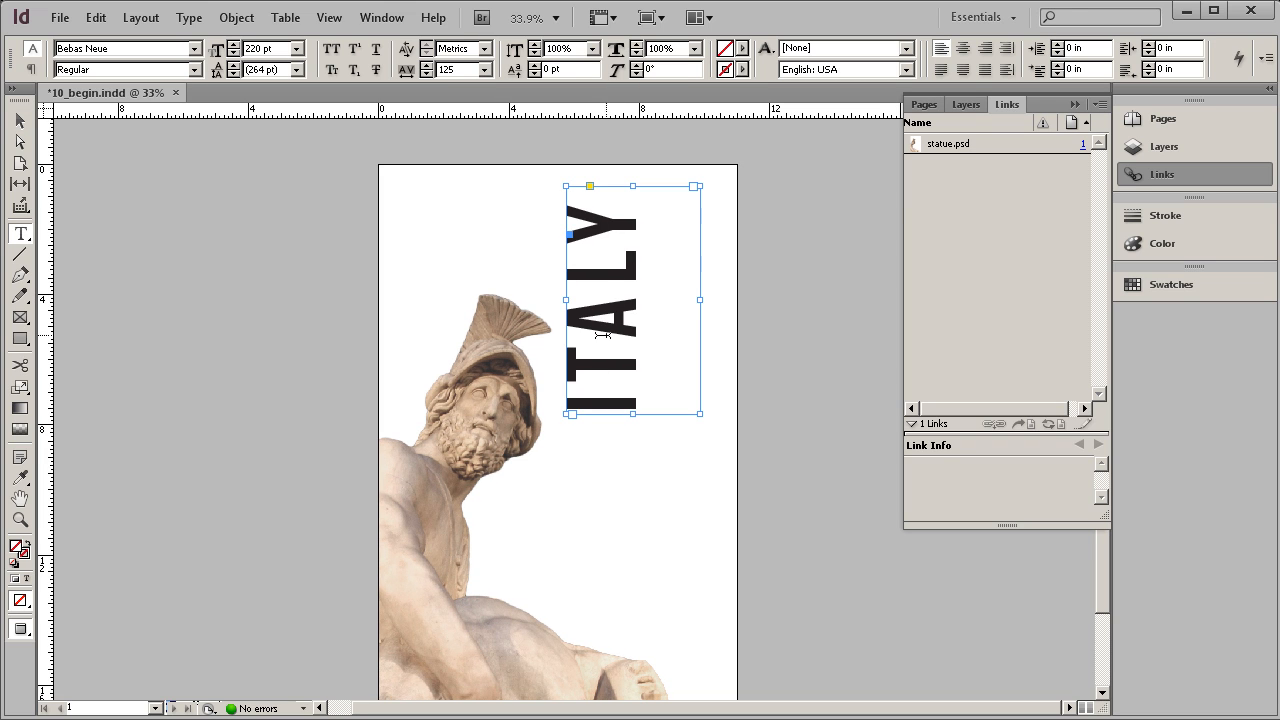
click(427, 73)
click(427, 73)
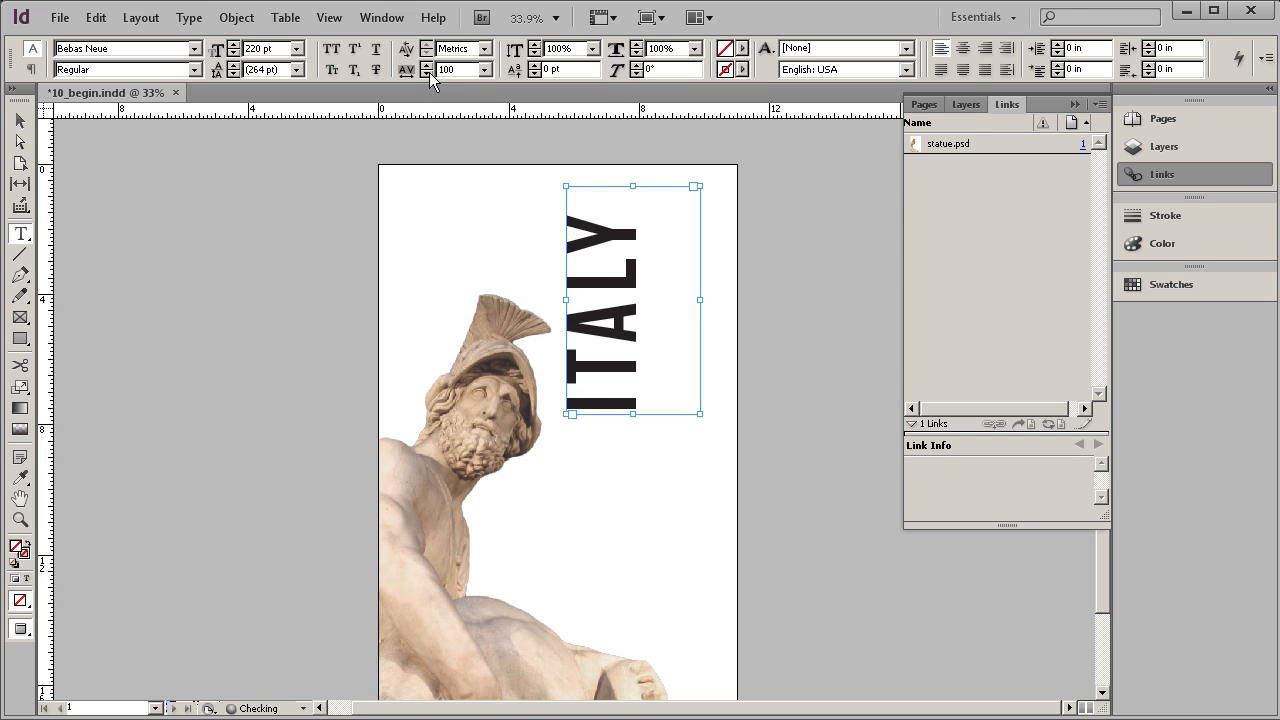
Move the Italy title slightly upward toward the top of the page, and review the whole poster
click(31, 125)
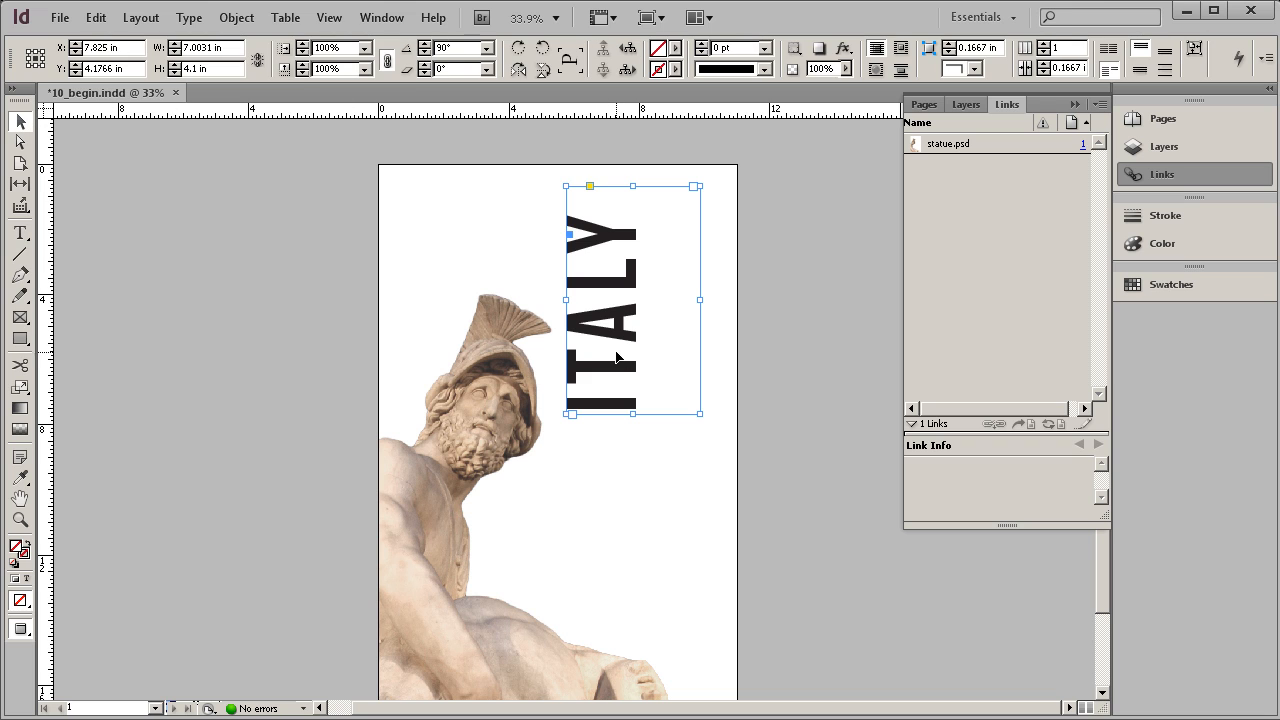
drag(618, 360, 624, 341)
click(762, 378)
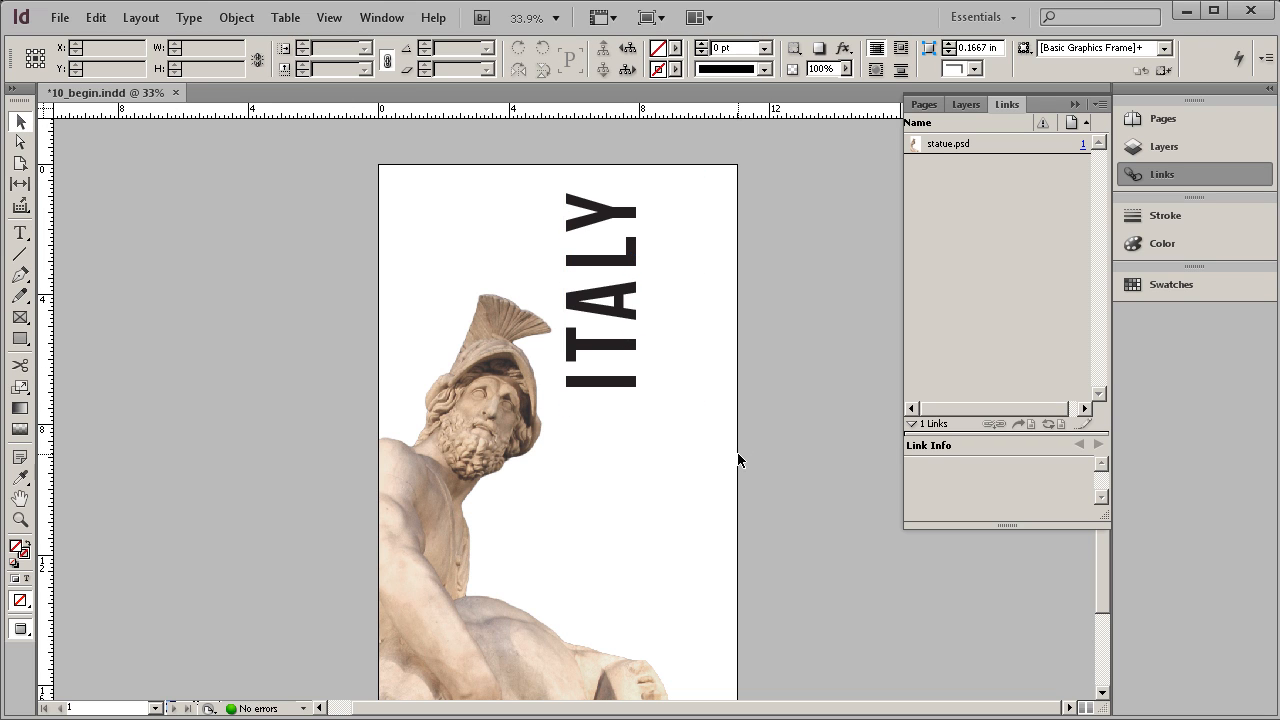
scroll(654, 491, down, 2)
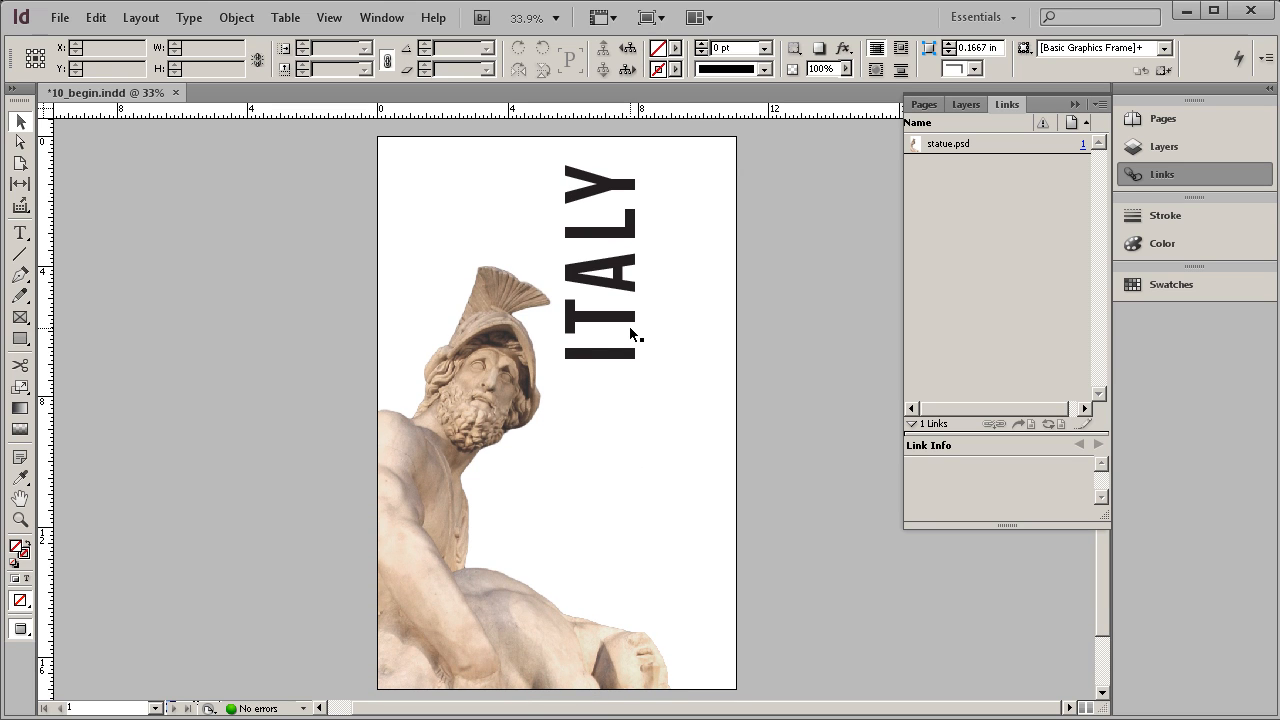
Draw a rectangular placeholder frame about 1.98 by 1.3 in beside the Italy title, aligned to the page's upper-right margin corner
key(w)
drag(797, 157, 348, 611)
drag(711, 452, 634, 502)
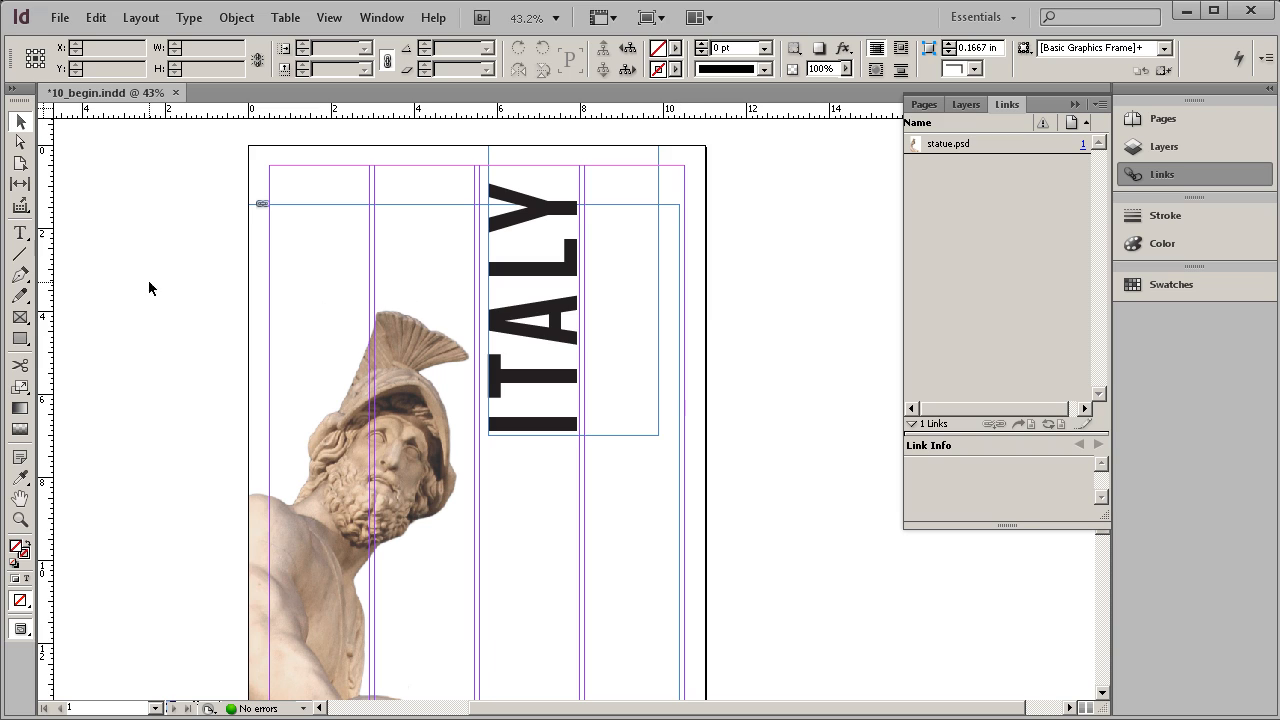
click(20, 318)
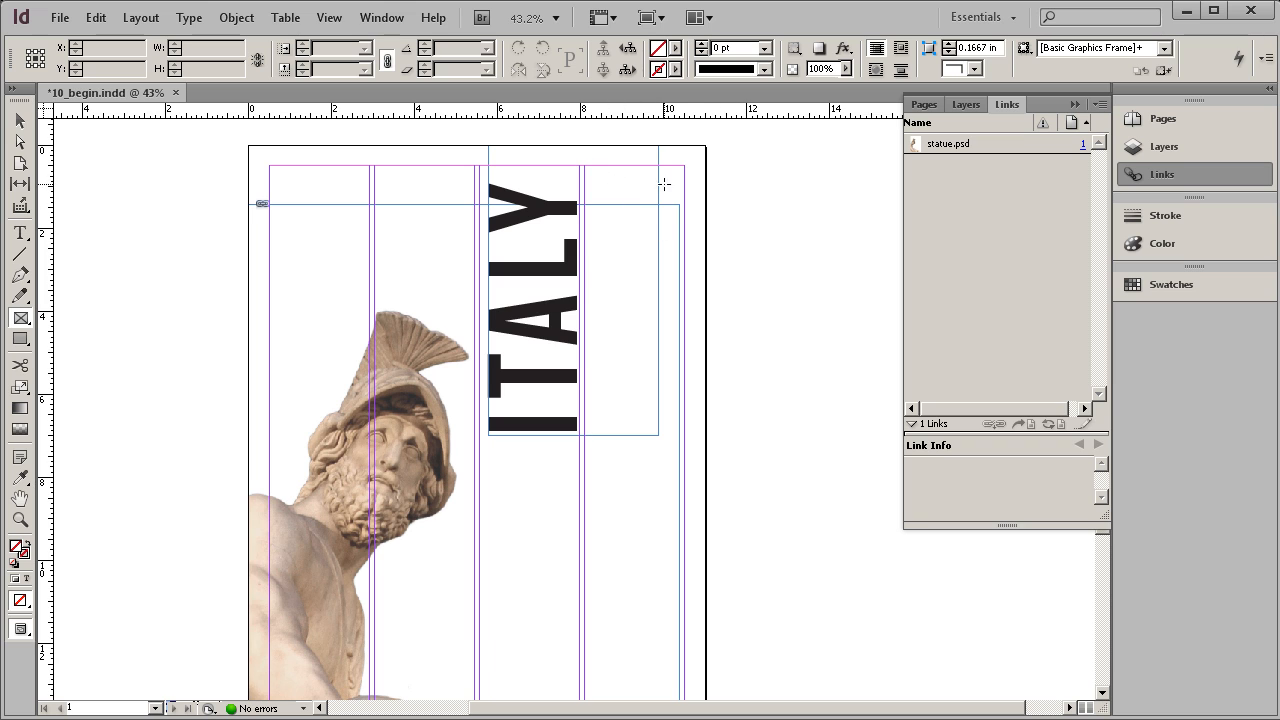
drag(684, 179, 600, 218)
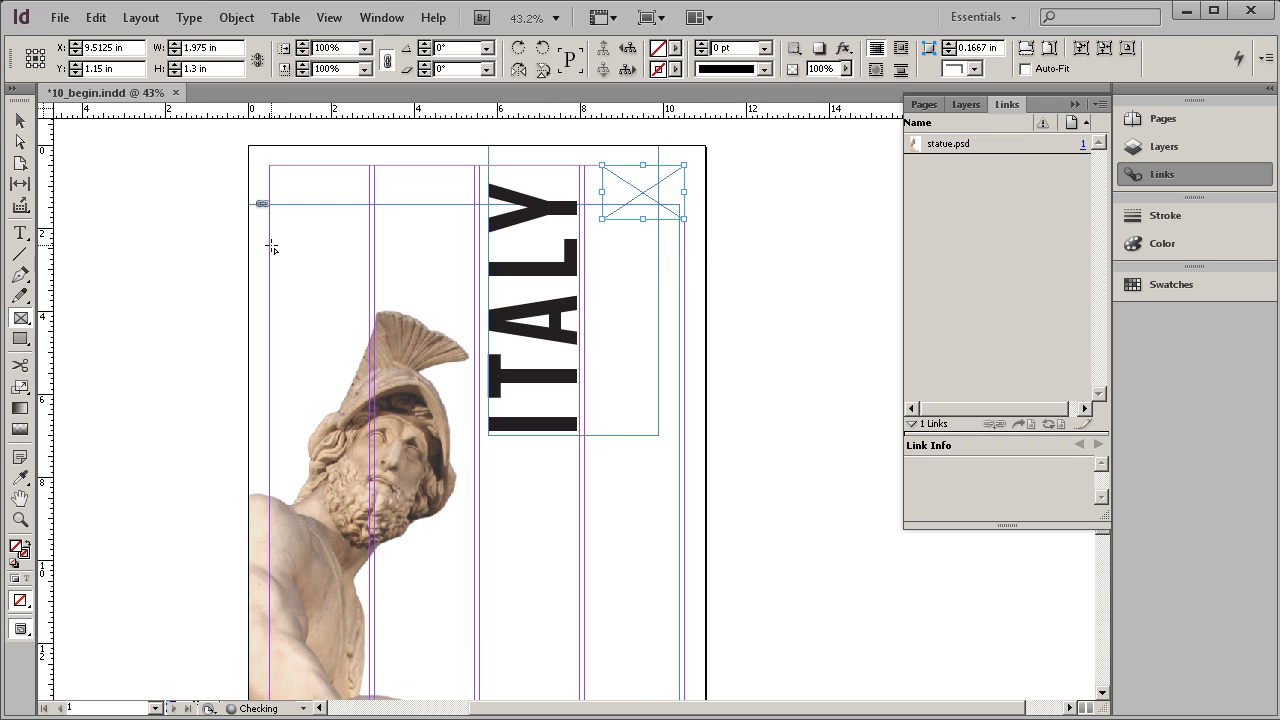
click(20, 121)
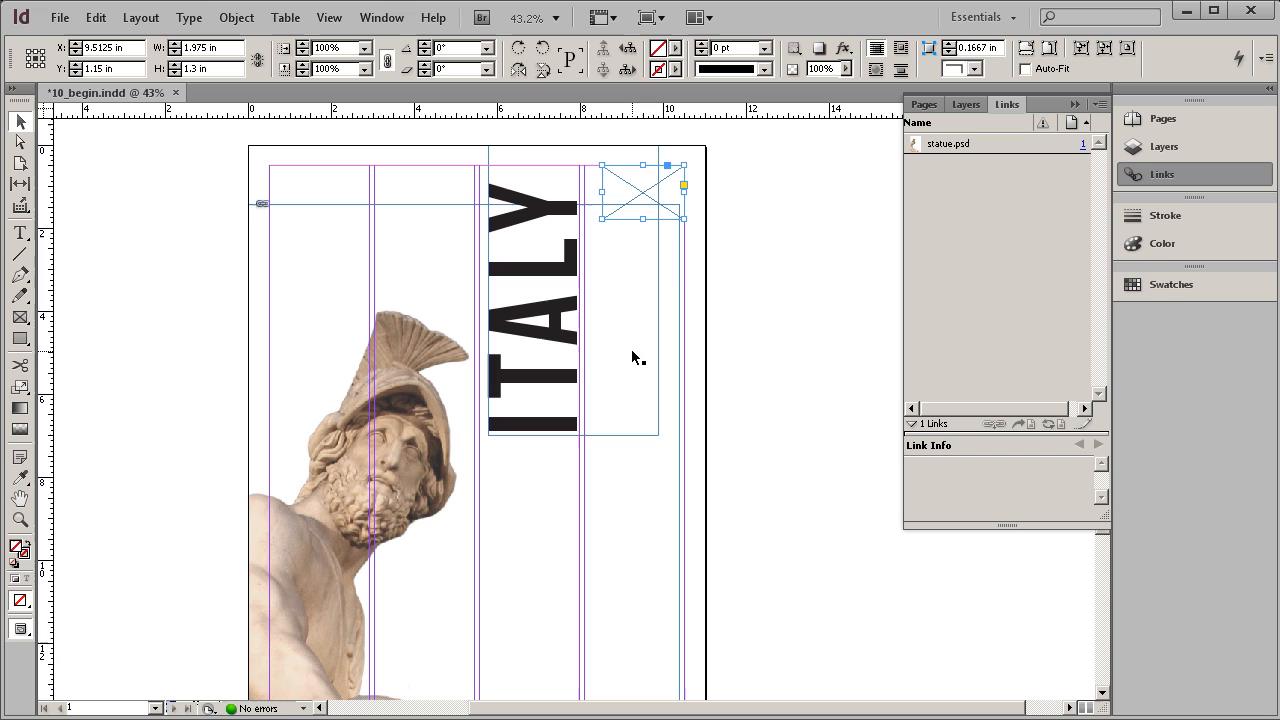
Fill the placeholder frame with the [Black] swatch at a 15% tint
click(1170, 284)
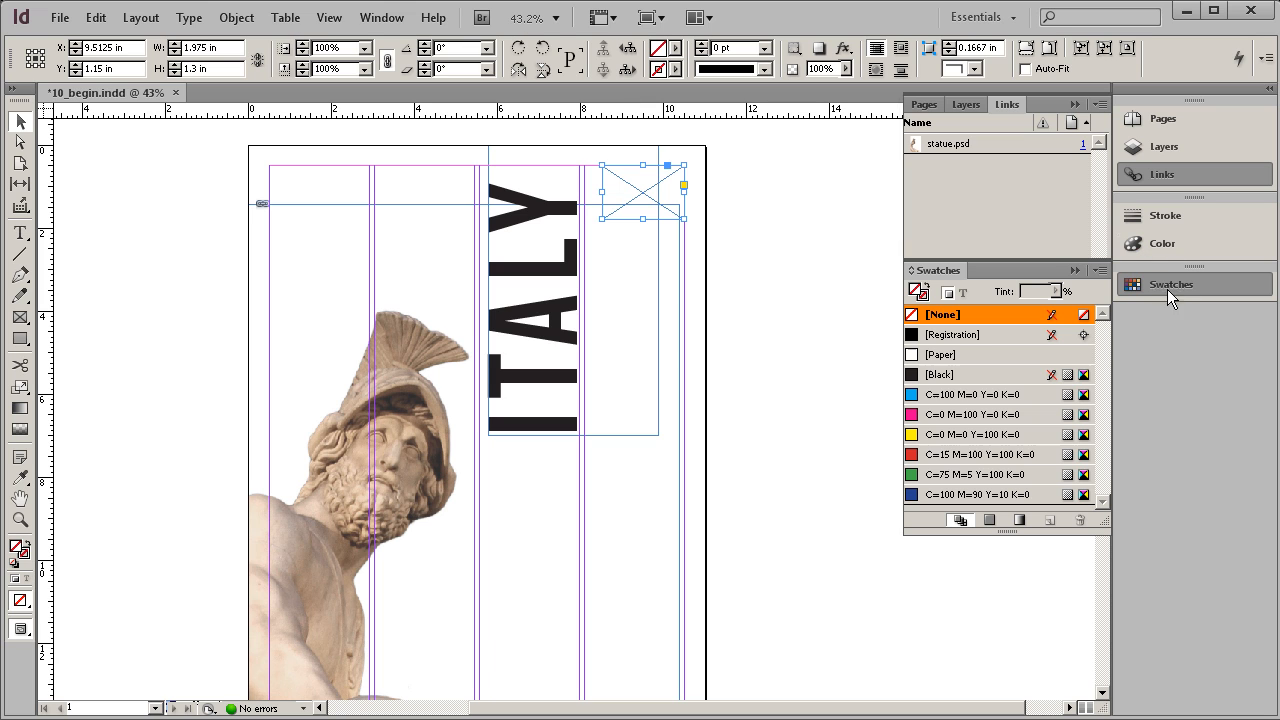
click(952, 376)
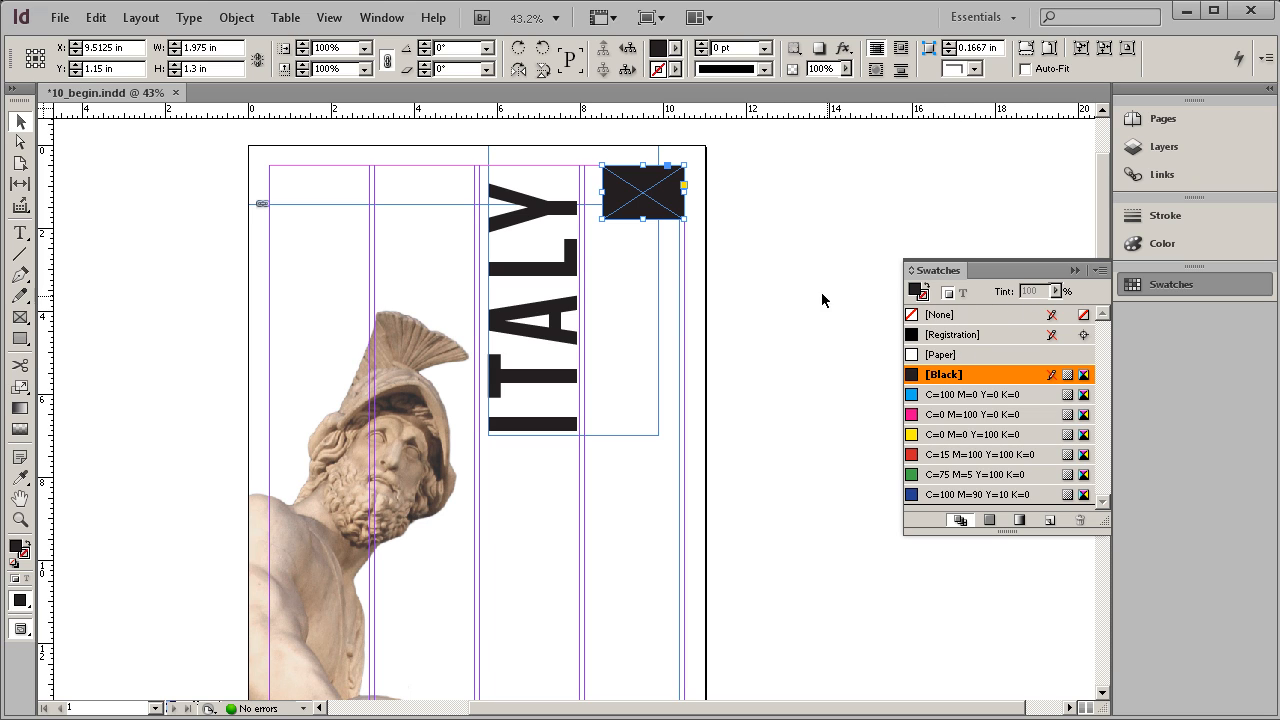
click(727, 371)
drag(719, 309, 711, 353)
drag(795, 178, 481, 446)
click(637, 284)
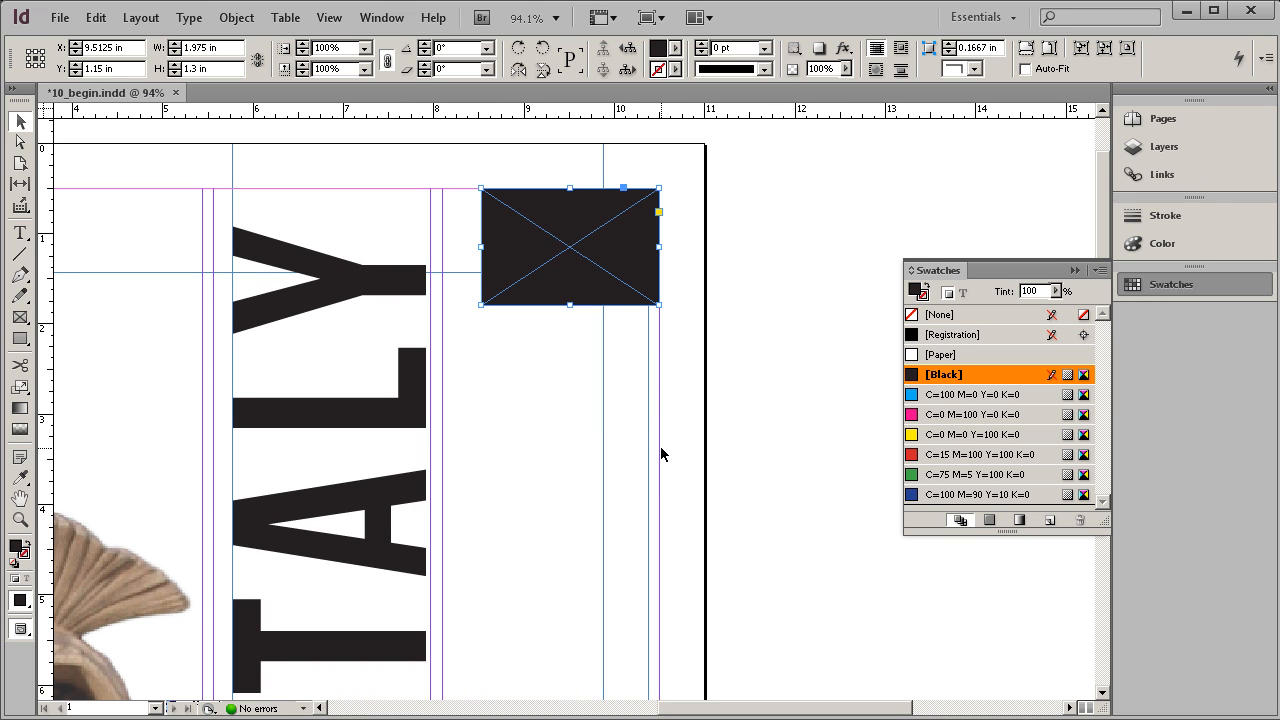
double_click(1040, 290)
text(1)
key(Return)
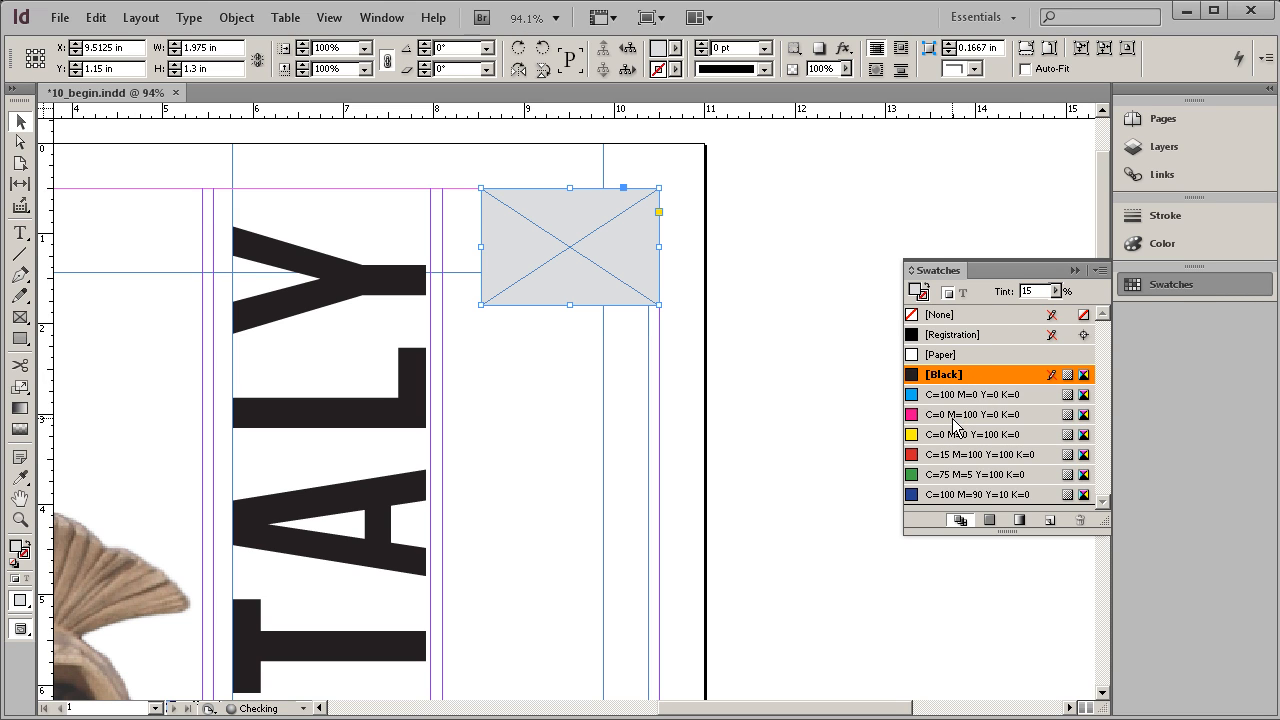
click(1142, 285)
Preview the page without guides and place a duplicate of the gray frame directly below the original with a small gap
drag(644, 468, 728, 440)
ctrl+alt+click(707, 457)
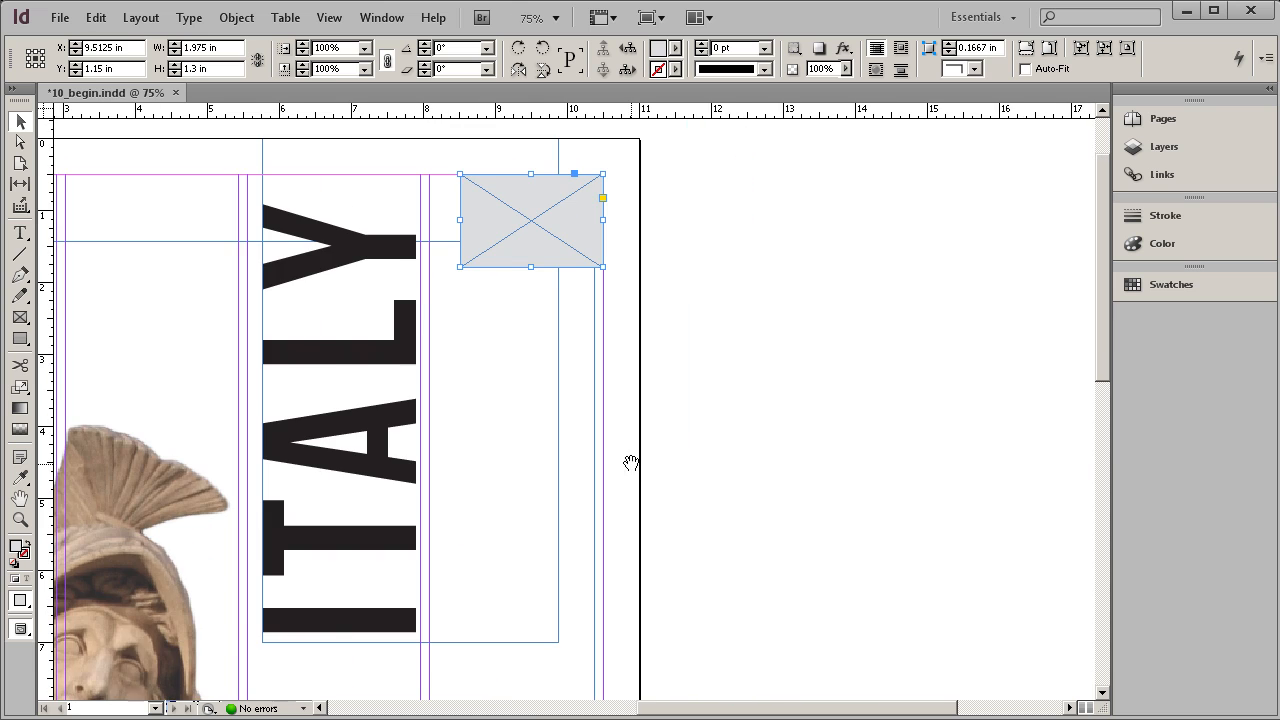
ctrl+alt+click(621, 473)
drag(619, 466, 703, 481)
key(w)
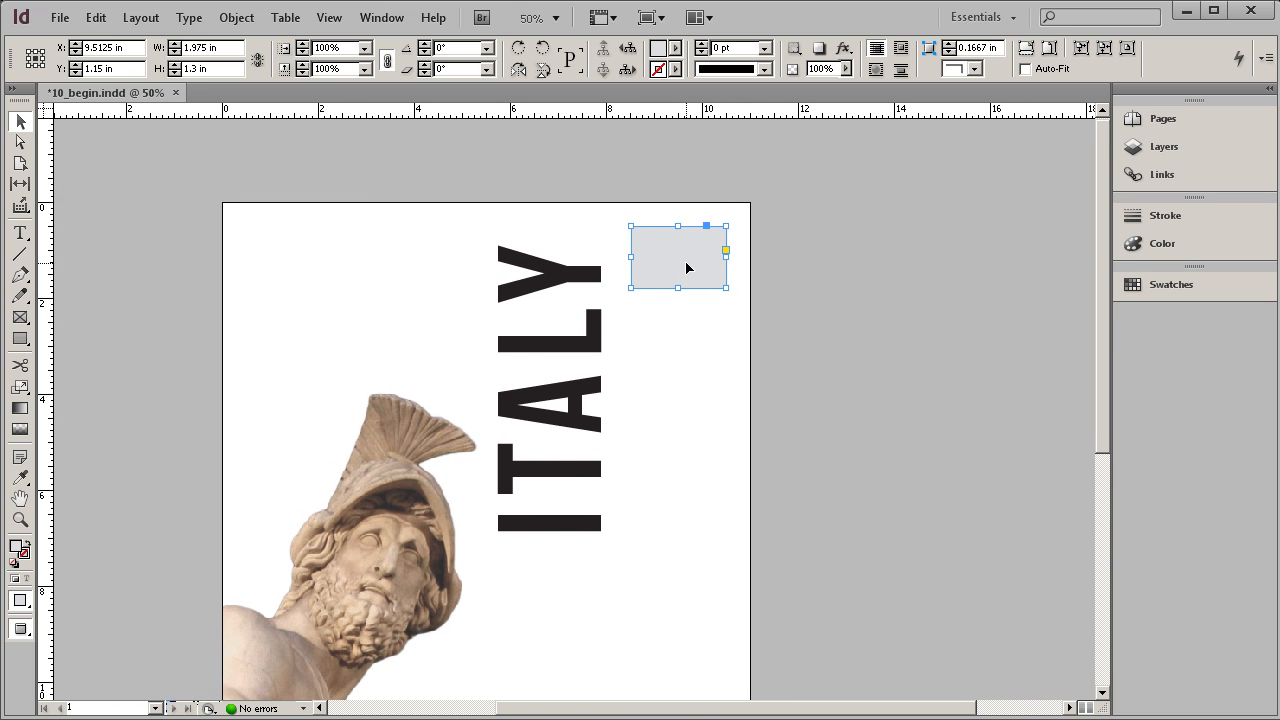
key(alt)
drag(693, 255, 697, 331)
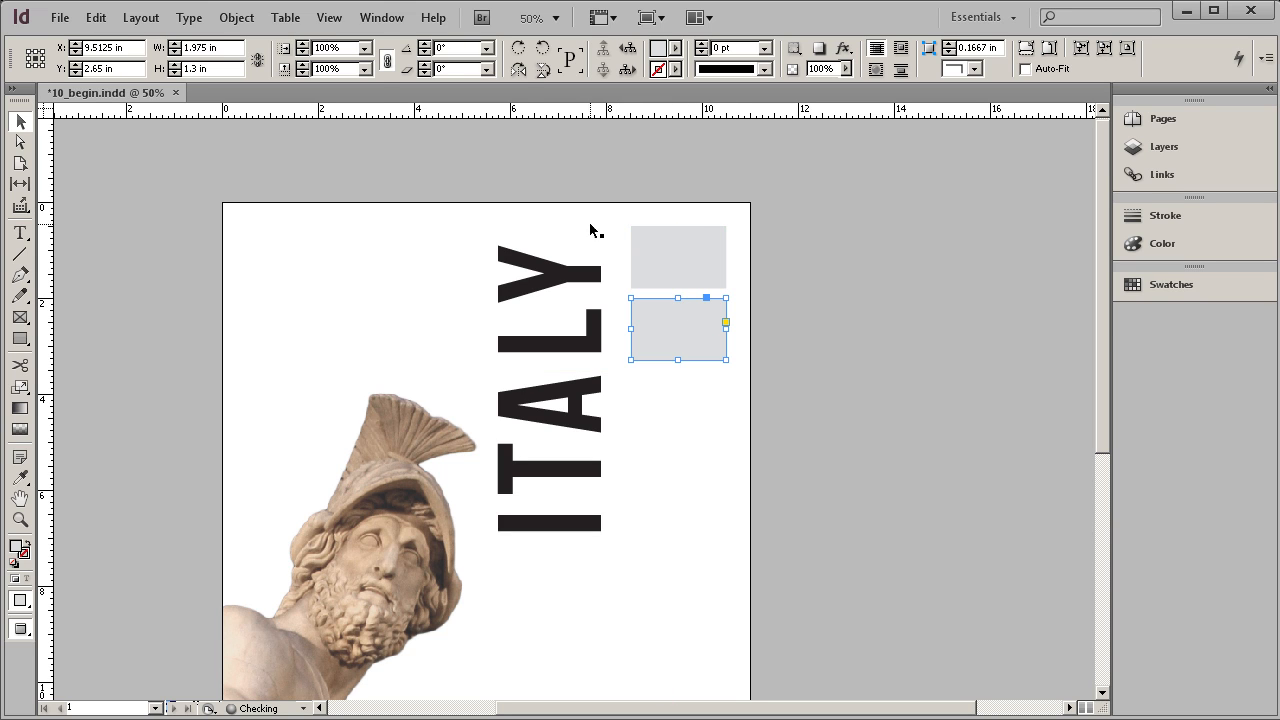
click(329, 17)
mouse_move(420, 342)
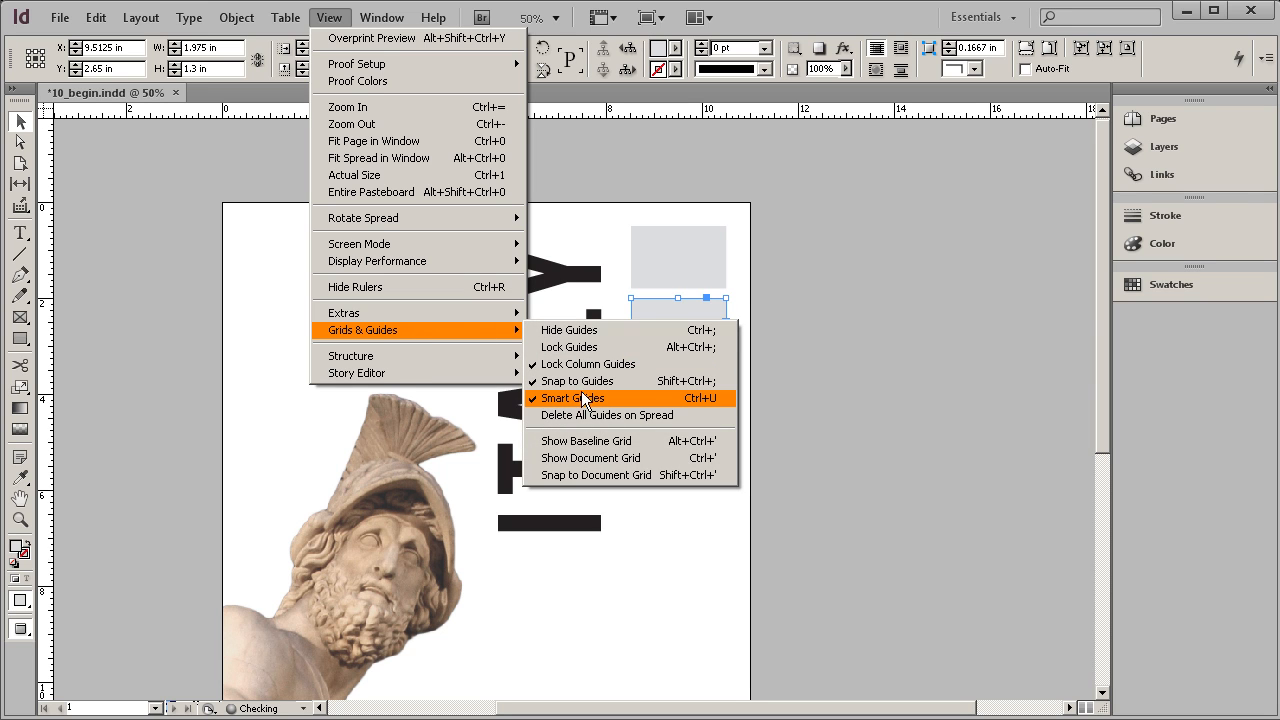
click(797, 320)
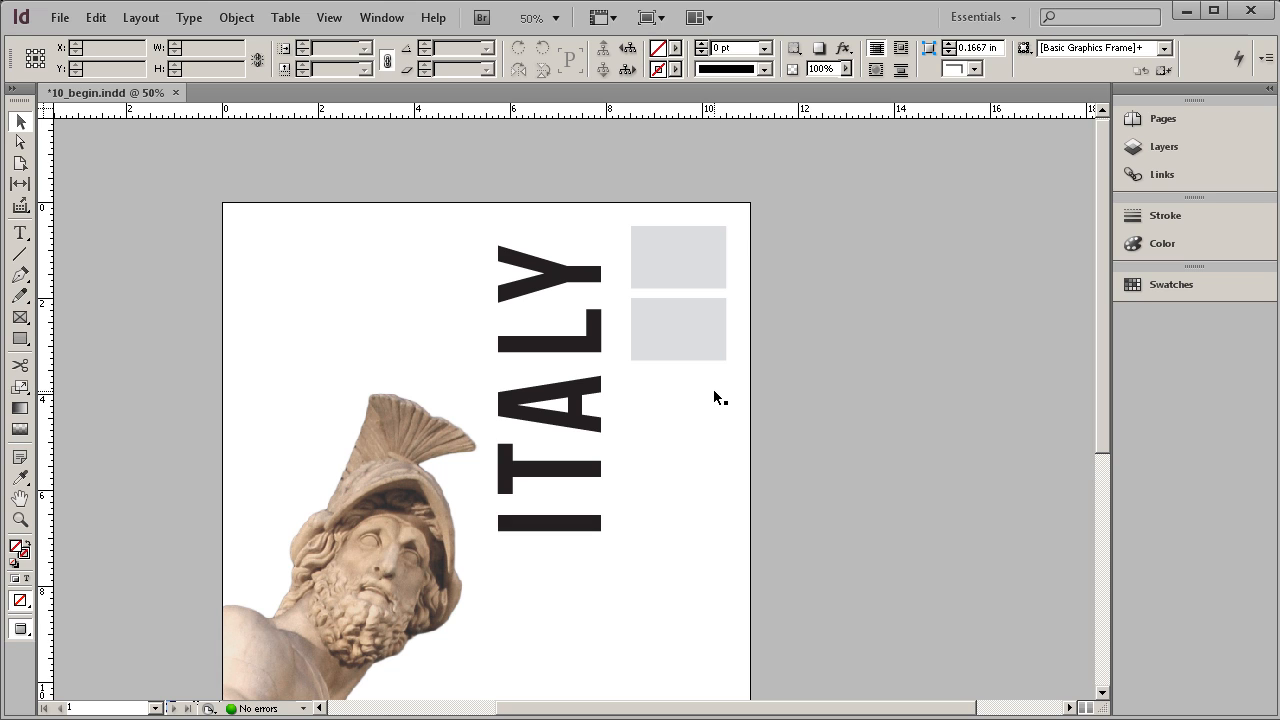
Extend the gray frames to an evenly spaced stack of five, with the stack's height fitted to end level with the base of the Italy title
key(w)
scroll(717, 377, down, 1)
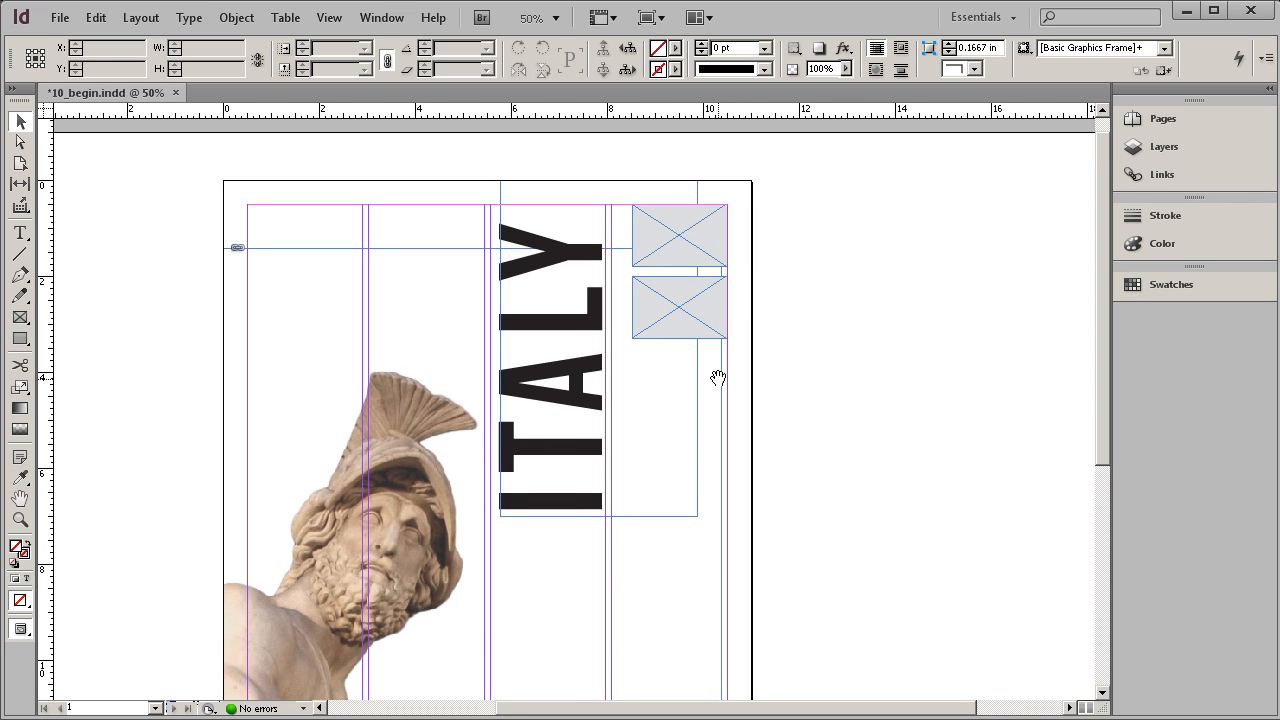
drag(709, 309, 699, 536)
drag(822, 218, 706, 476)
drag(590, 176, 548, 369)
shift+click(578, 491)
drag(678, 555, 679, 516)
click(789, 466)
drag(762, 580, 758, 546)
Select the five stacked frames without the statue and title, and narrow them slightly from their left edge
drag(778, 197, 728, 350)
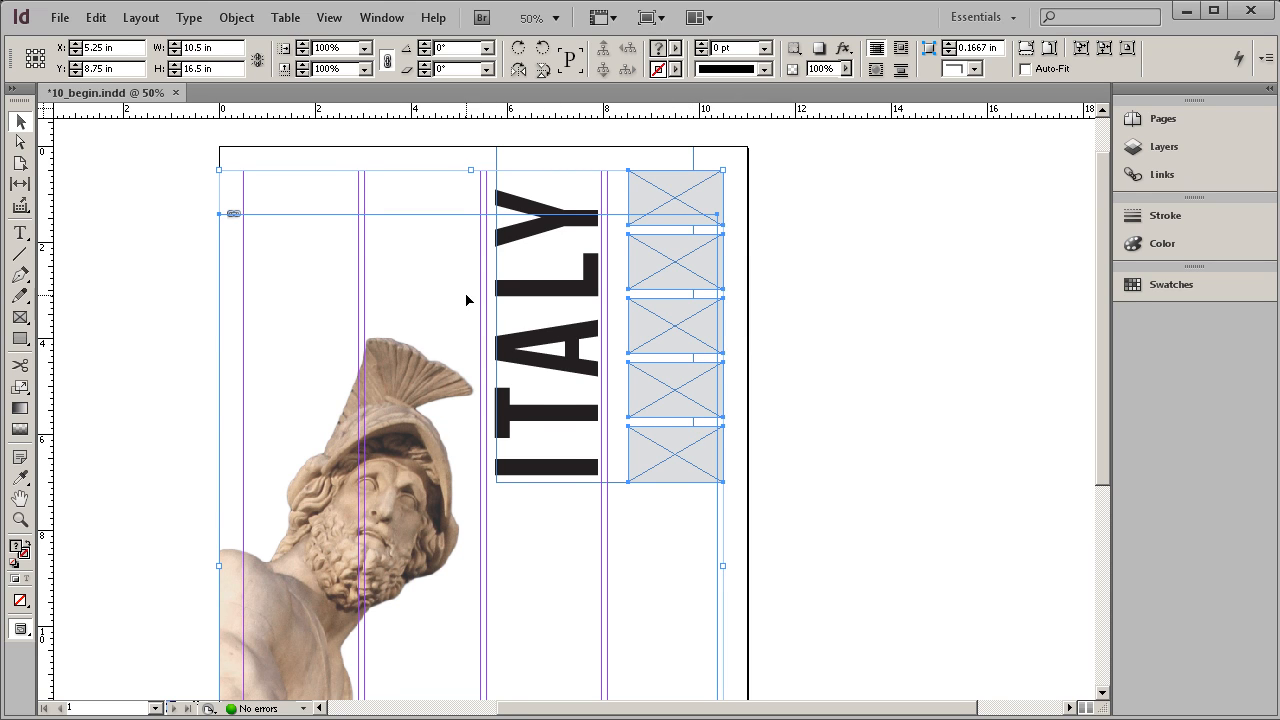
drag(465, 298, 470, 319)
shift+click(410, 500)
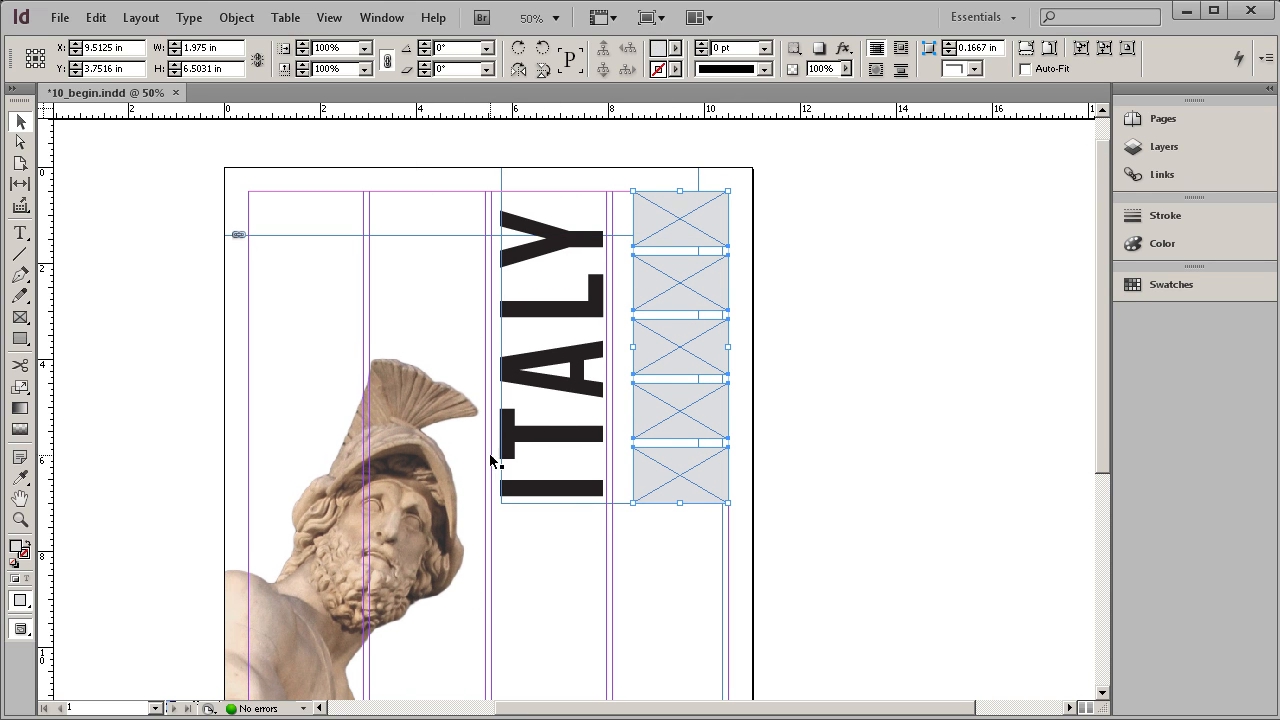
click(633, 504)
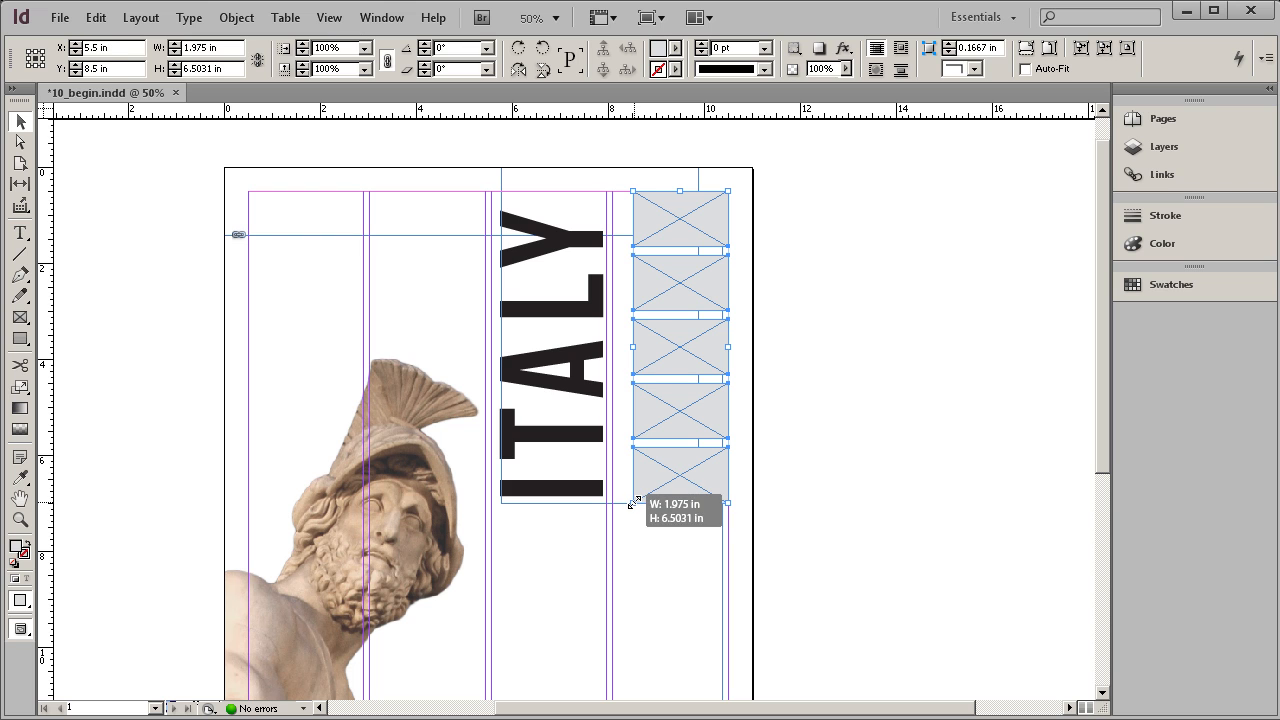
drag(630, 346, 645, 346)
click(786, 474)
Add a gray frame about 1.38 by 4.73 in below the stack and a narrower copy about 0.63 by 3.58 in in the lower-right margin corner
drag(762, 506, 758, 297)
drag(694, 271, 757, 443)
drag(631, 425, 631, 455)
drag(666, 345, 703, 530)
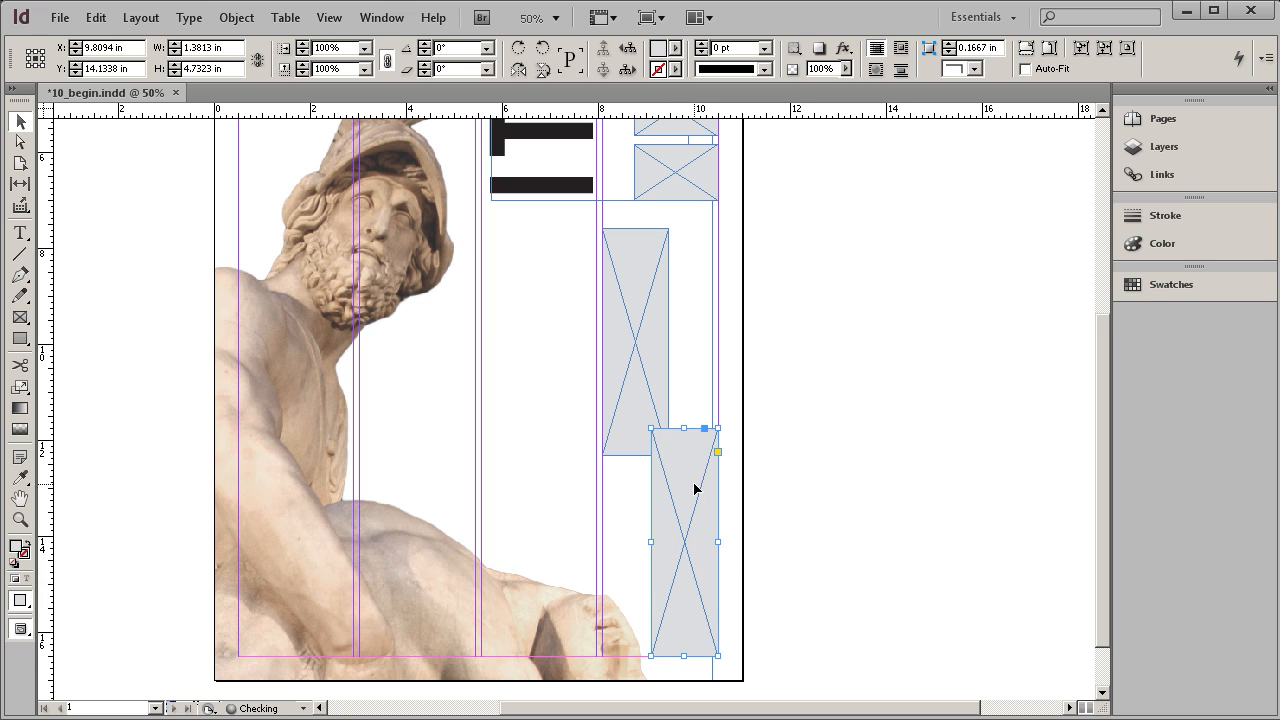
drag(651, 428, 688, 484)
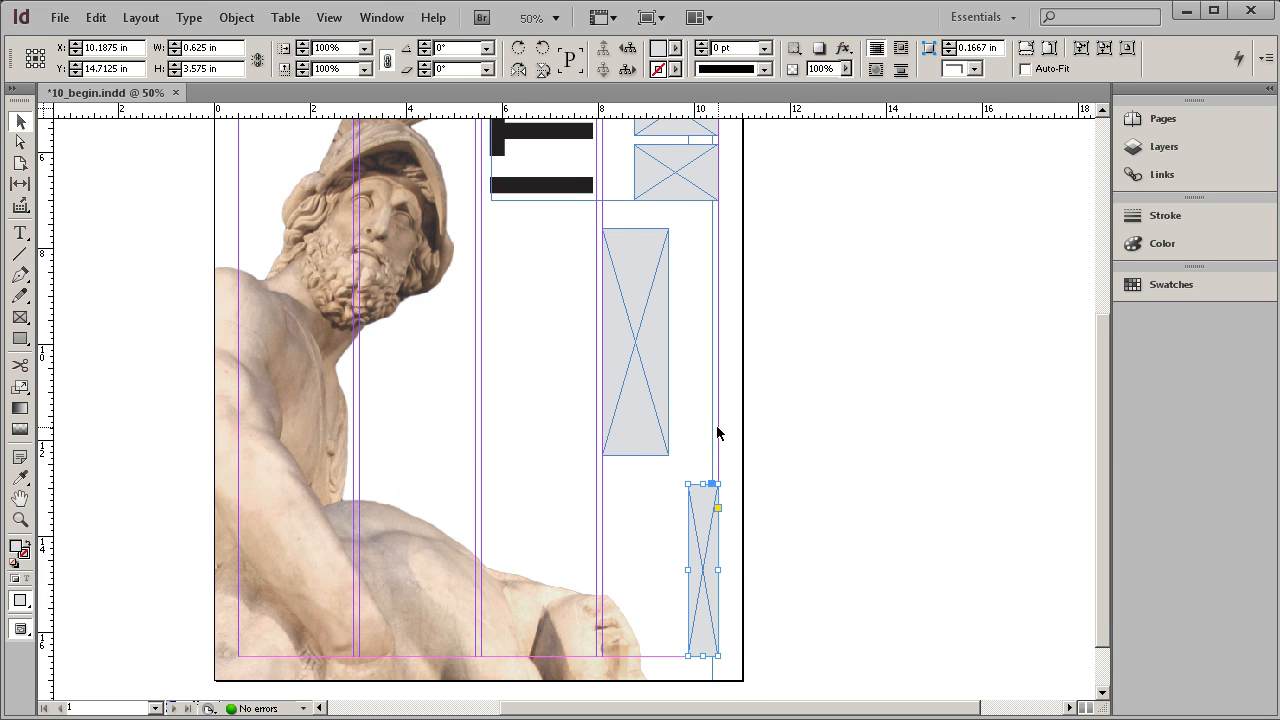
Preview the whole poster without guides and frame edges to check the placeholder layout
key(ctrl+0)
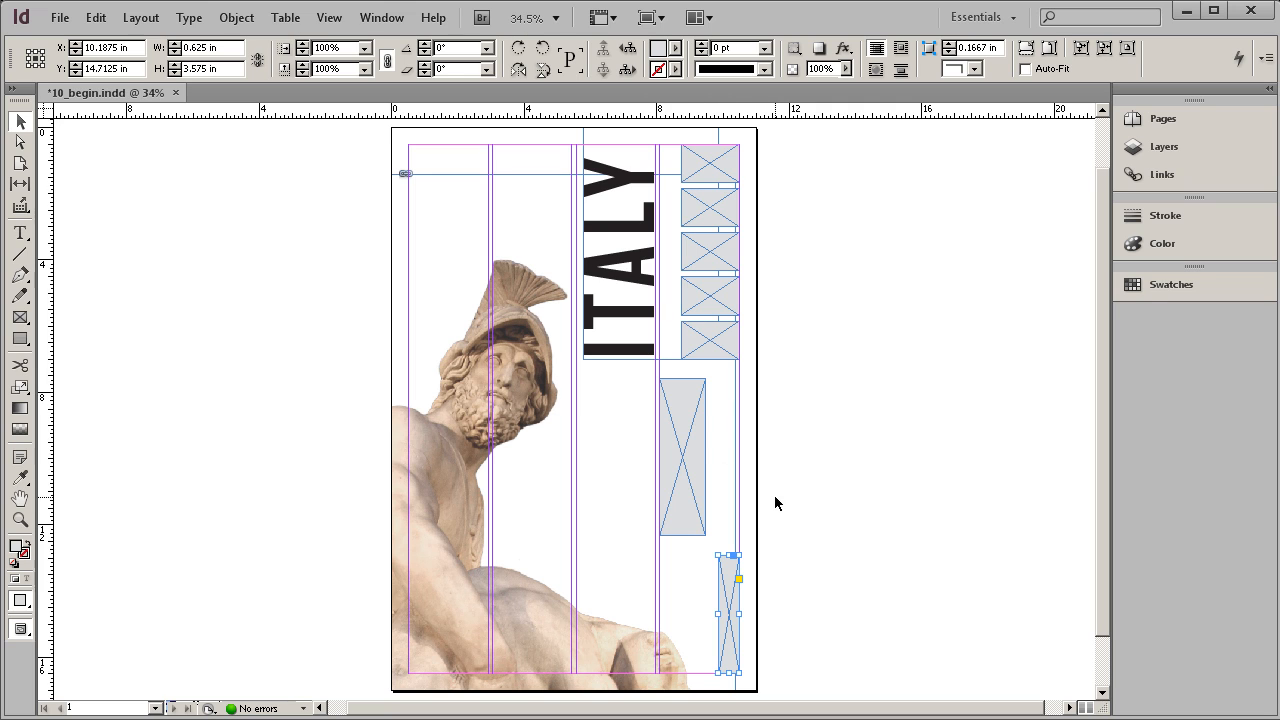
key(w)
click(813, 515)
drag(817, 529, 800, 532)
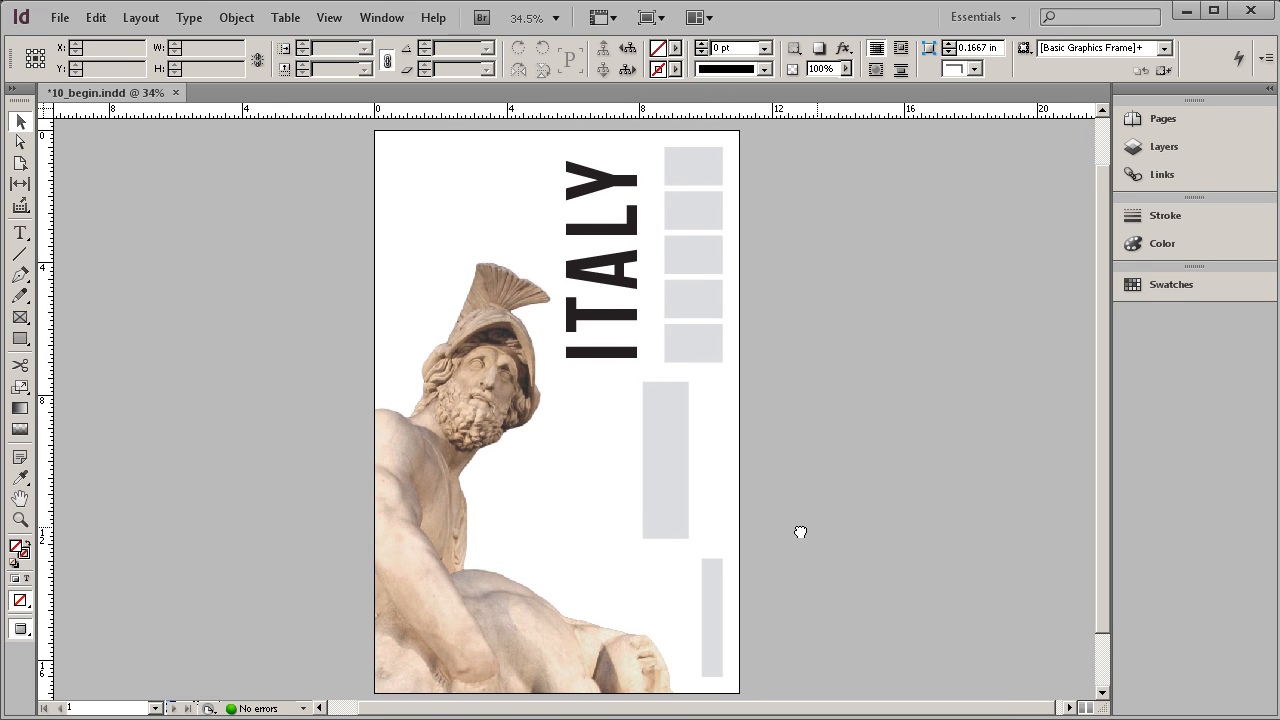